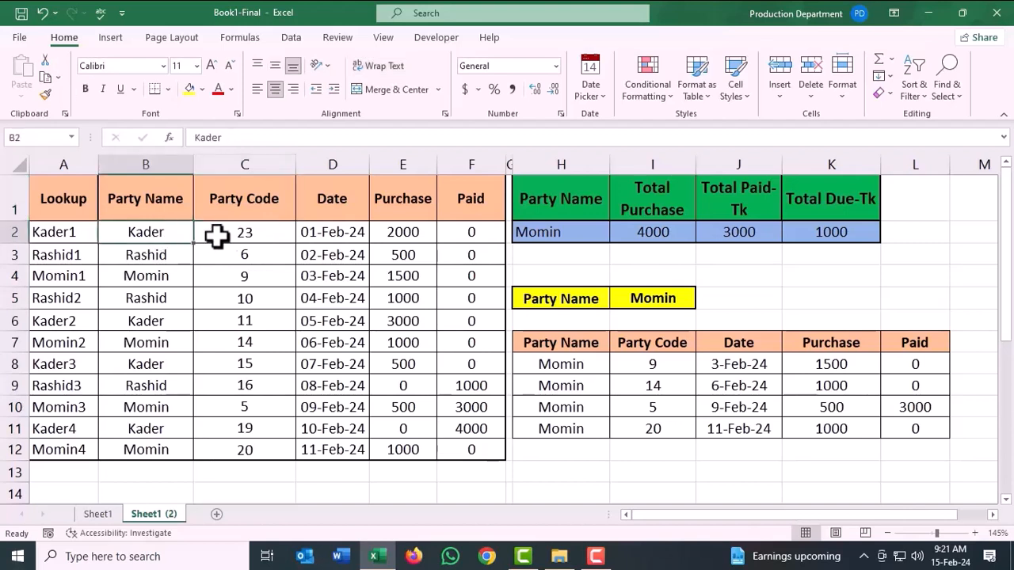
Examine the party names and their party codes in rows 2 to 6 of the transaction table.
left_click(263, 233)
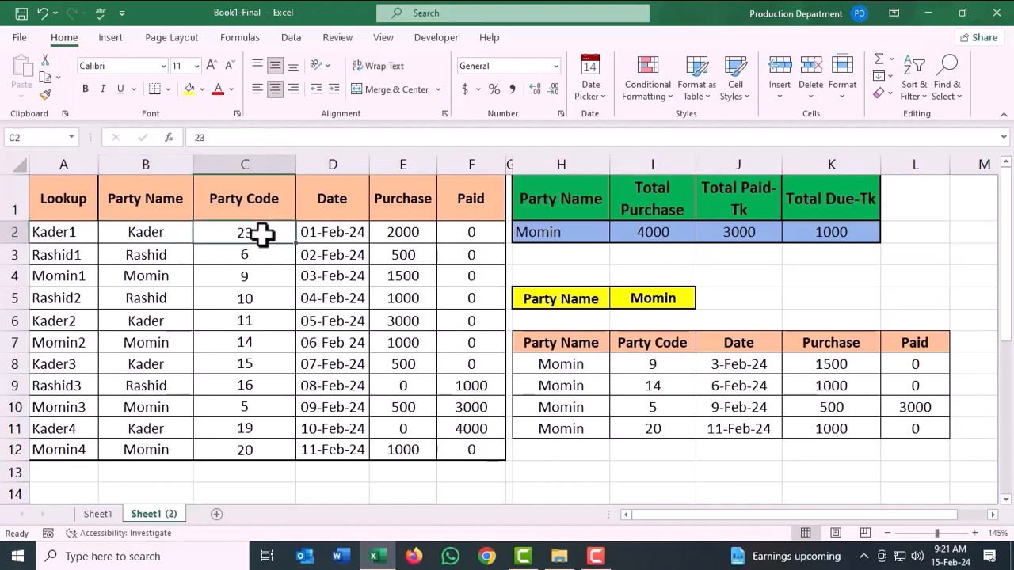
left_click(159, 255)
left_click(250, 253)
left_click(166, 280)
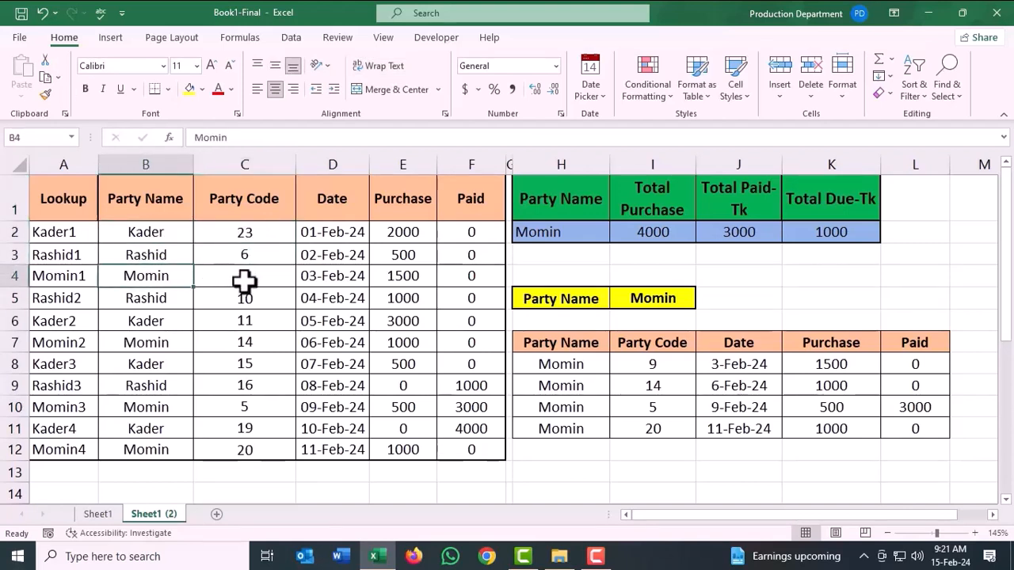
left_click(239, 282)
left_click(158, 298)
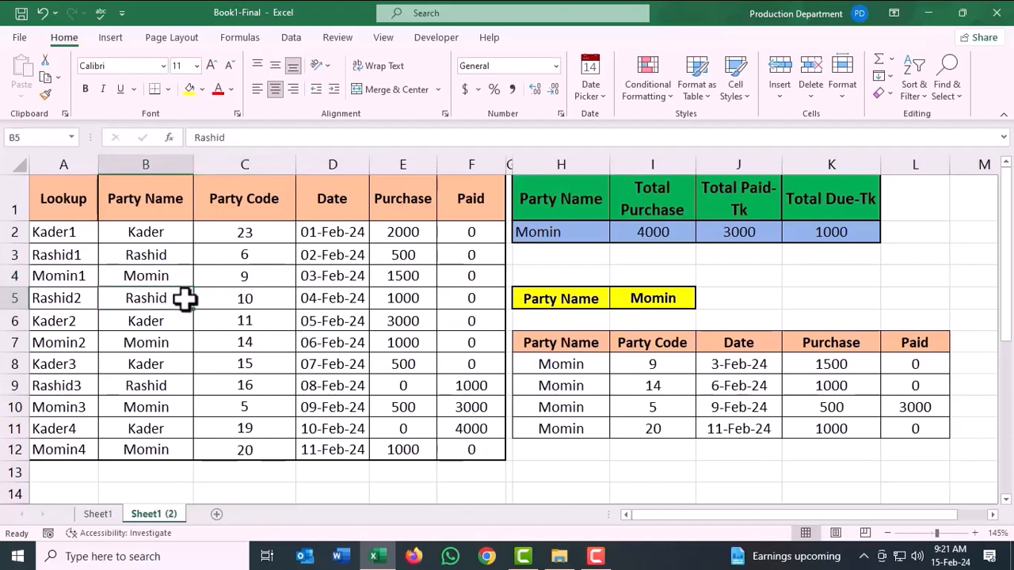
left_click(247, 298)
left_click(160, 323)
left_click(244, 323)
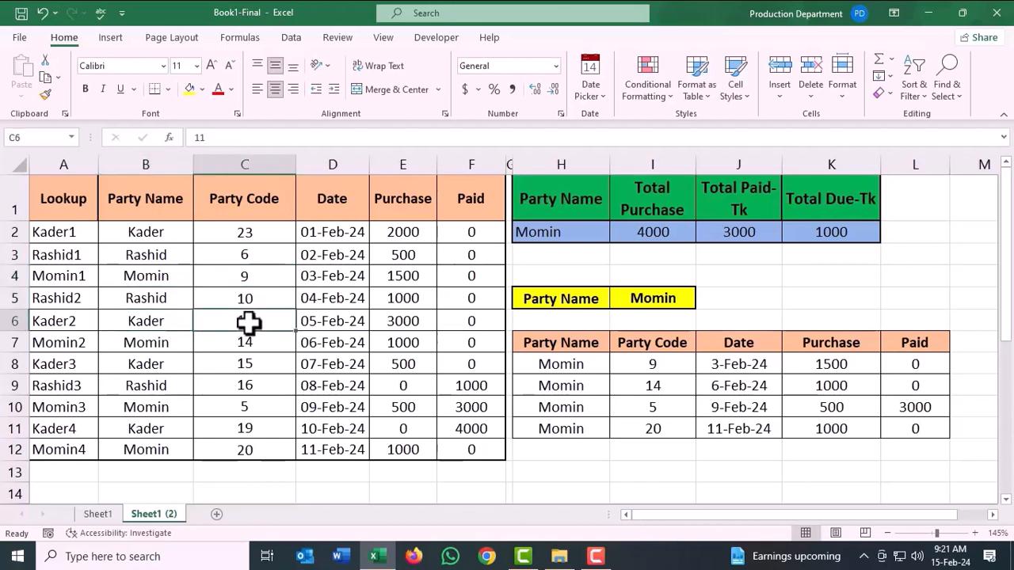
Examine the Date, Purchase and Paid columns, reading across the entries in row 2 and row 8.
left_click(338, 232)
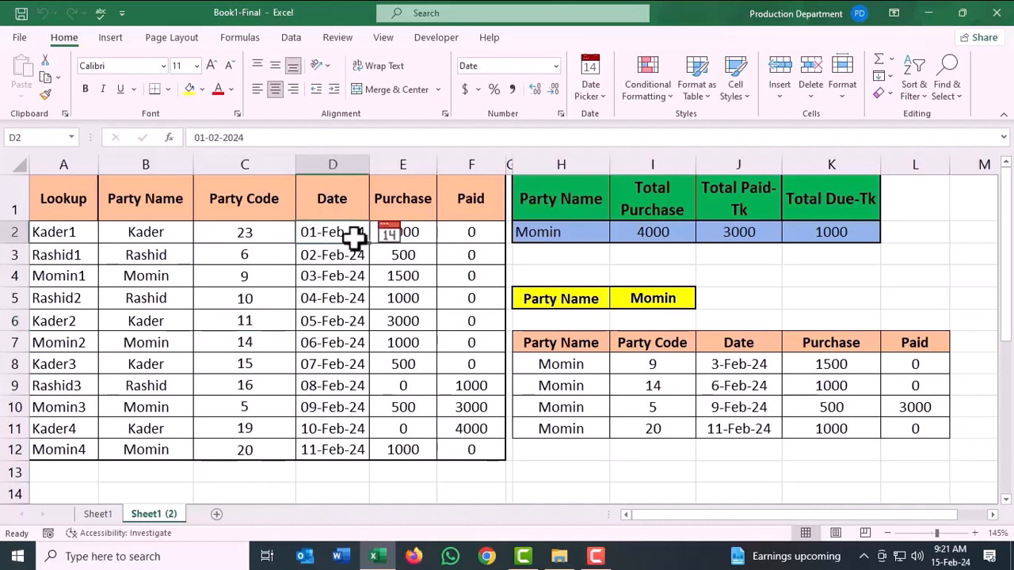
left_click(403, 204)
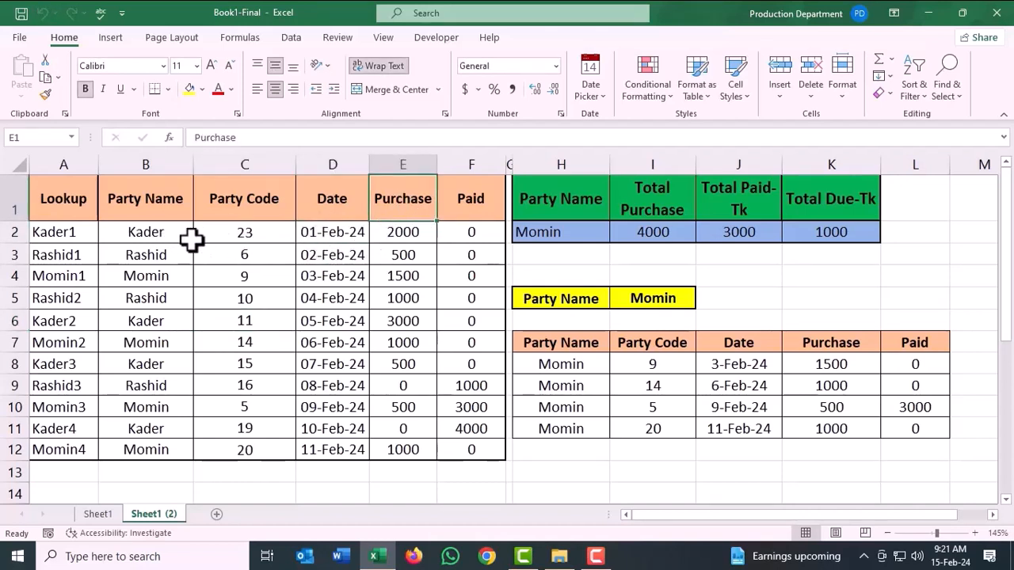
left_click(159, 235)
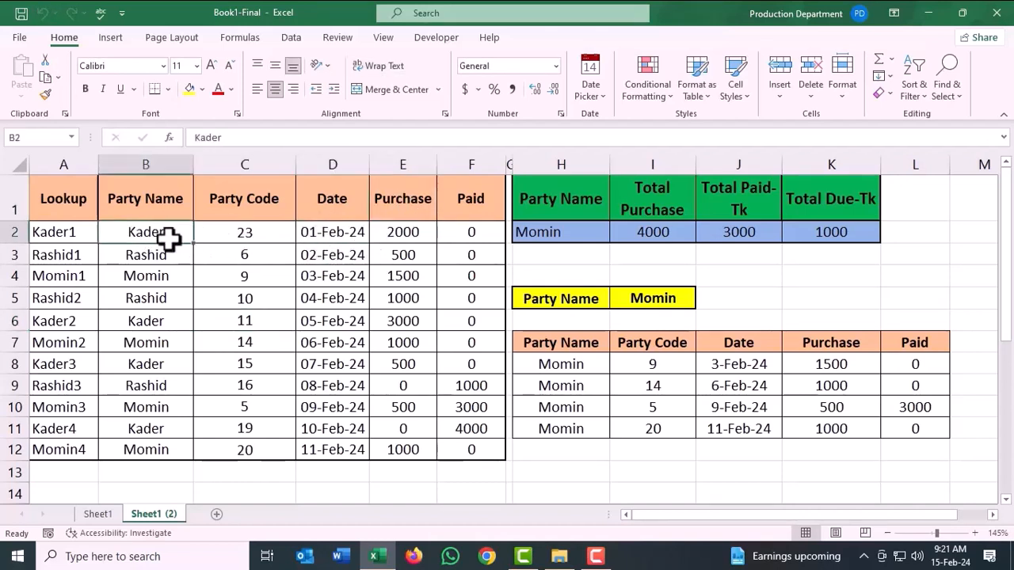
left_click(253, 232)
left_click(403, 235)
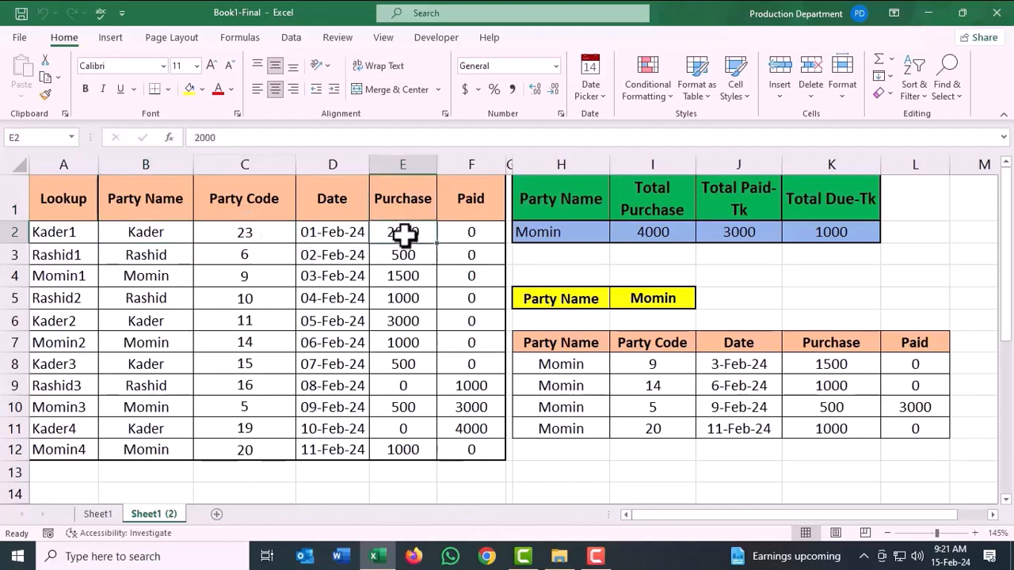
left_click(470, 232)
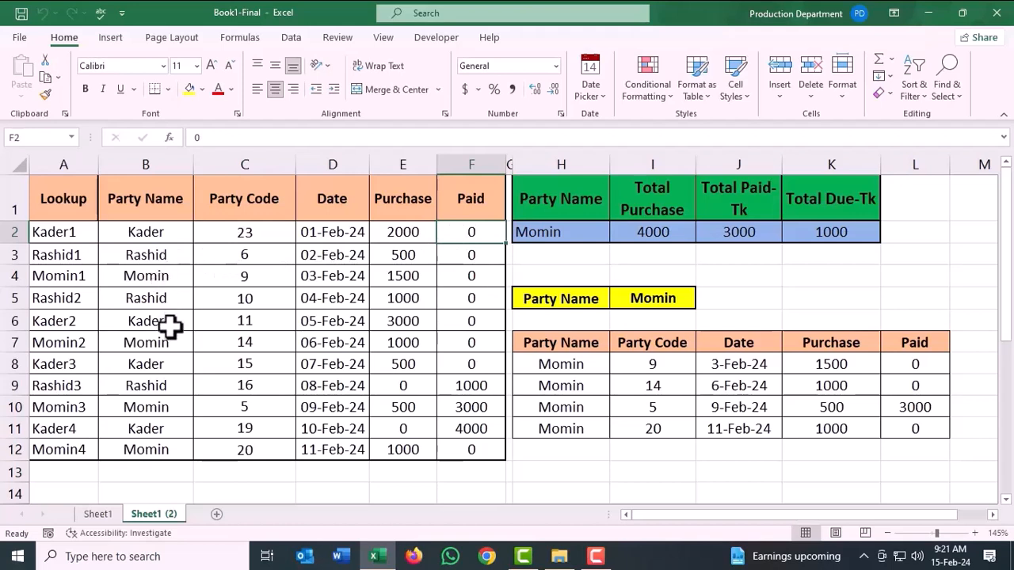
left_click(162, 365)
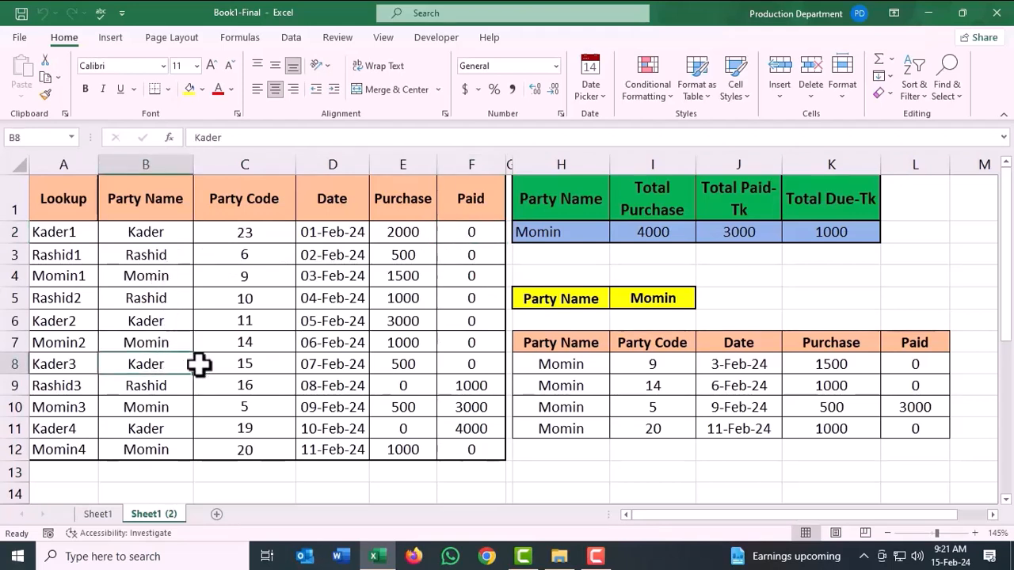
left_click(331, 365)
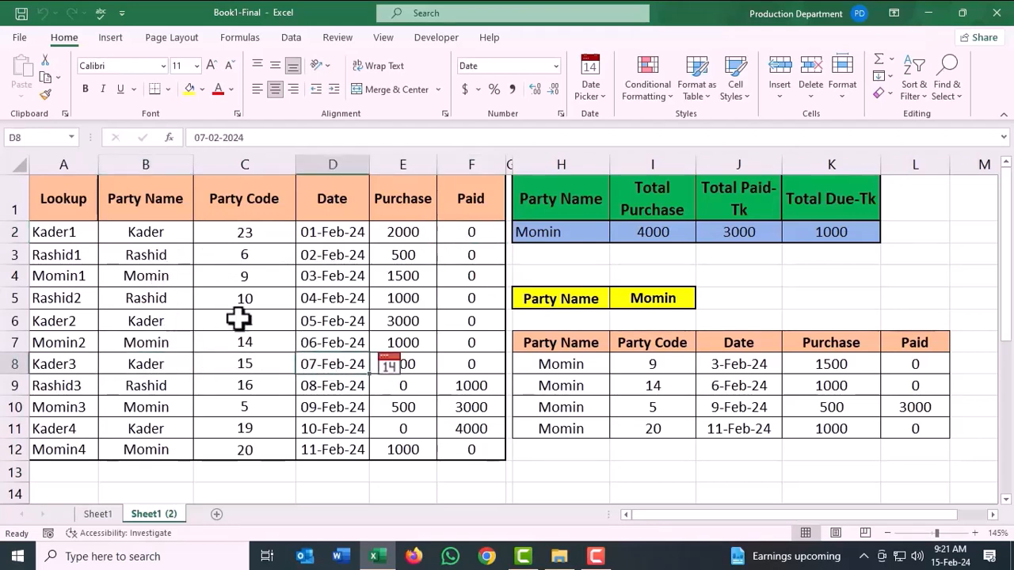
left_click(260, 361)
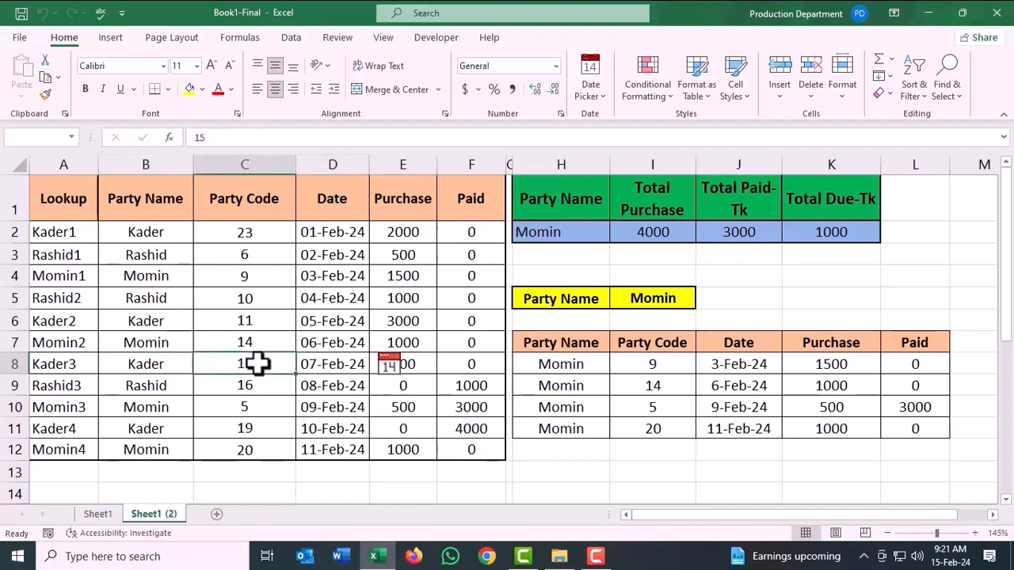
left_click(405, 365)
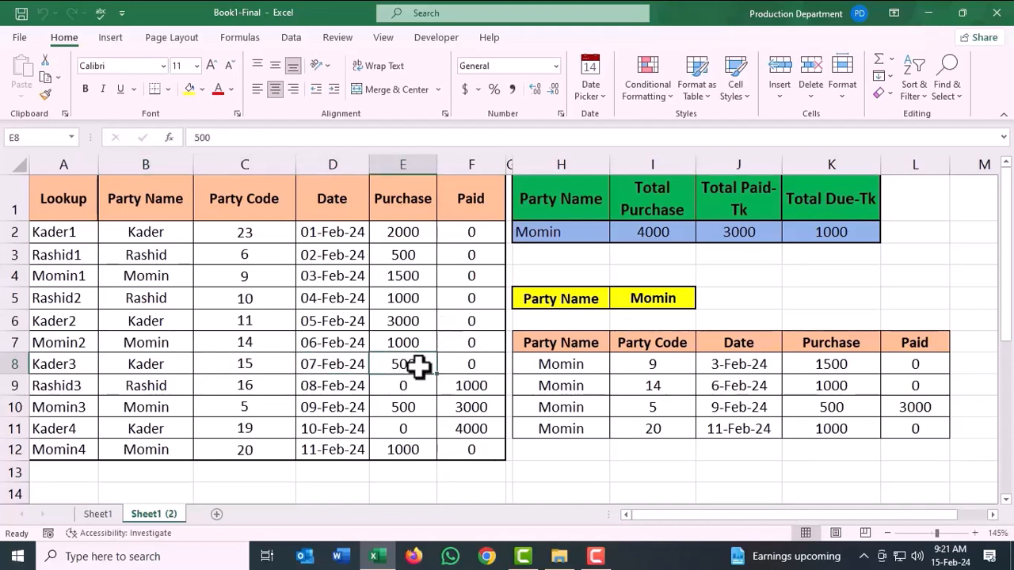
left_click(480, 360)
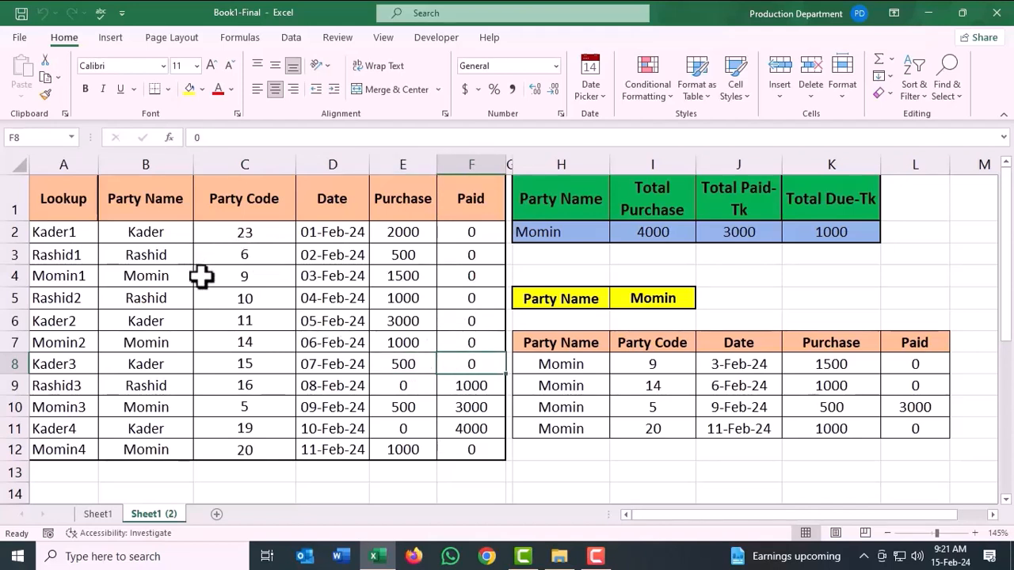
Choose the first listed party as the Party Name in cell I5.
left_click(561, 298)
left_click(637, 298)
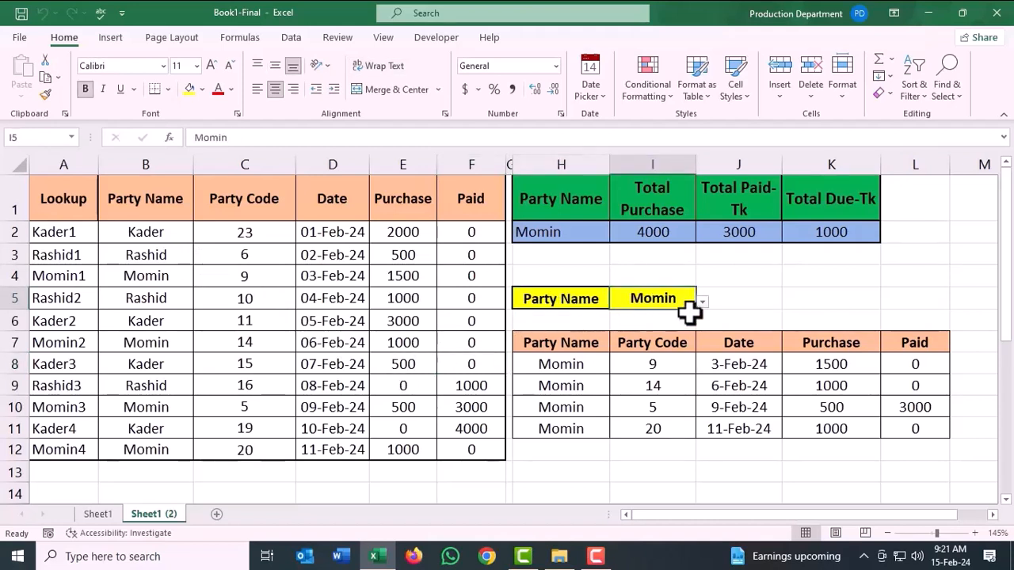
left_click(703, 303)
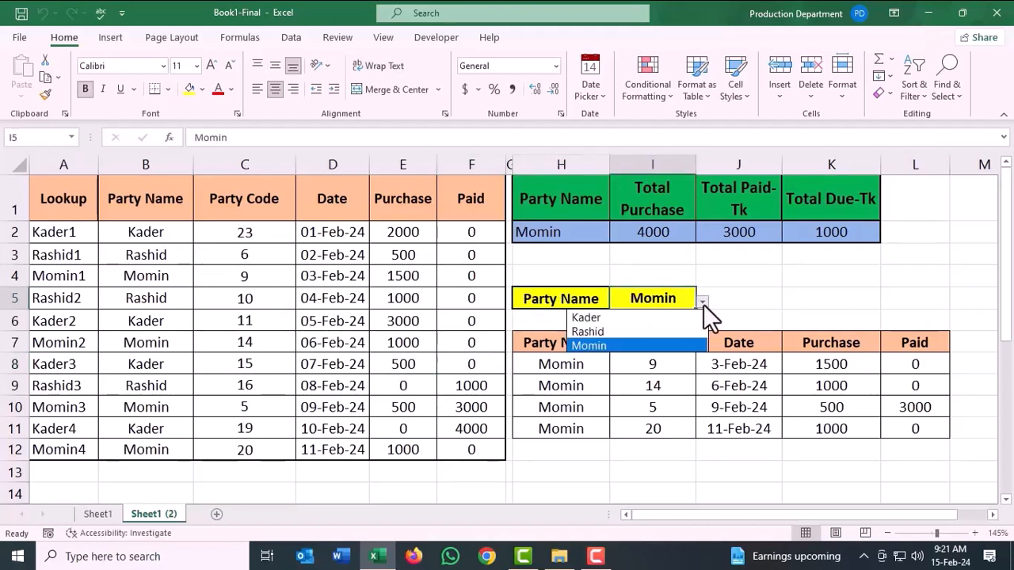
left_click(630, 317)
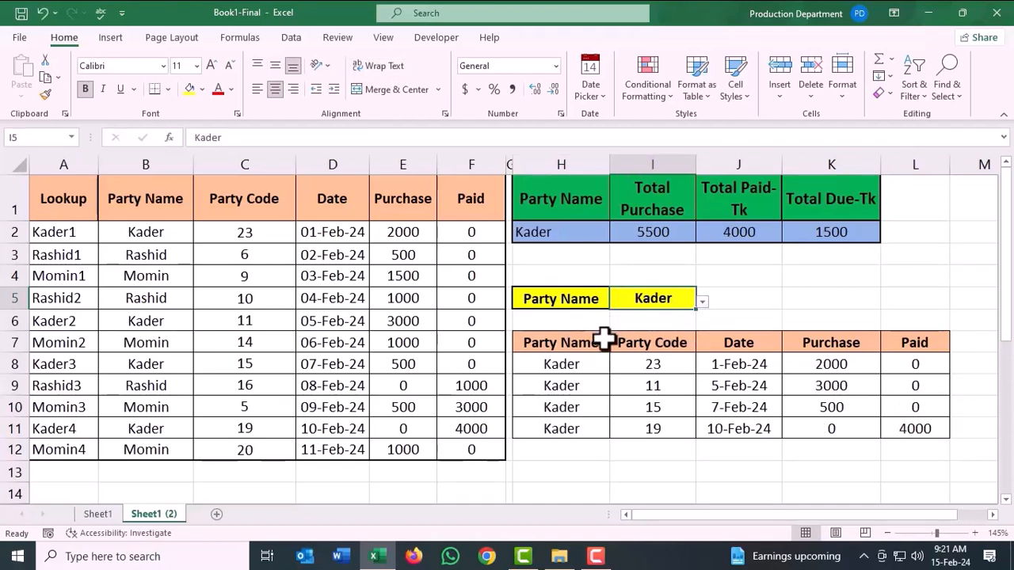
Review the selected party's transaction rows in the report range H8:L11.
left_click_drag(574, 362, 934, 420)
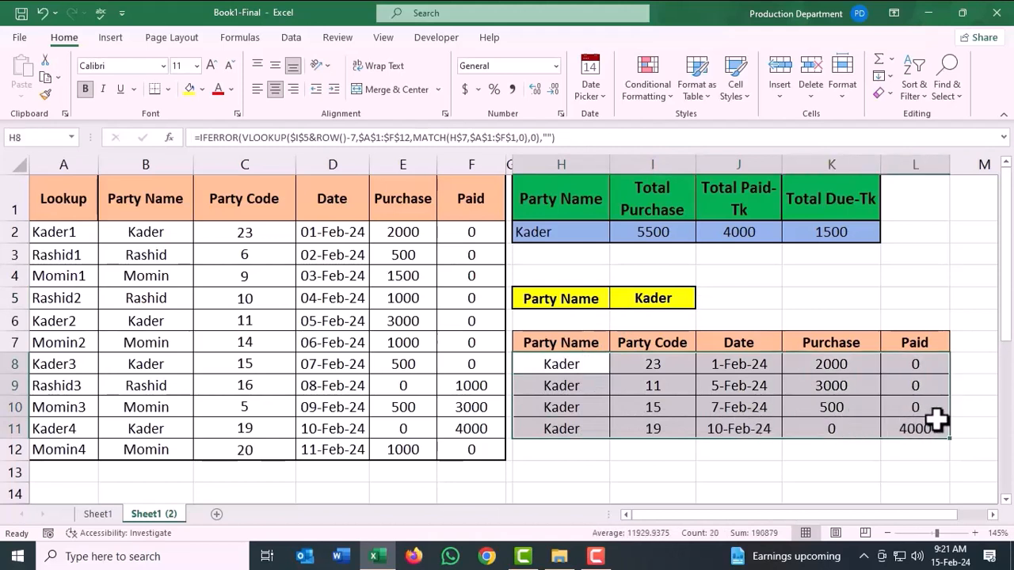
left_click(586, 365)
left_click(582, 386)
left_click(584, 407)
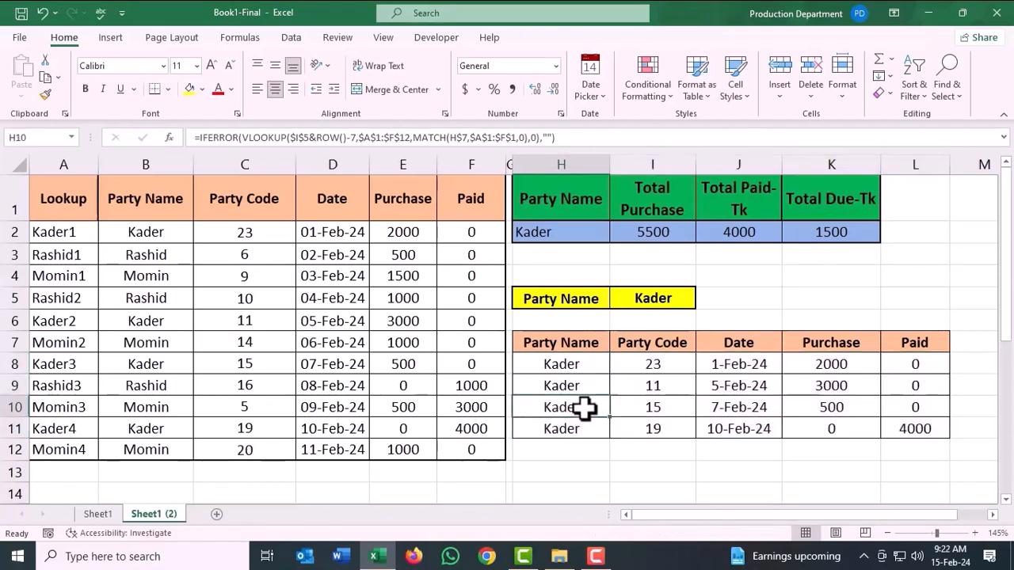
left_click(583, 429)
Switch the Party Name in cell I5 to the second listed party.
left_click(652, 298)
left_click(703, 302)
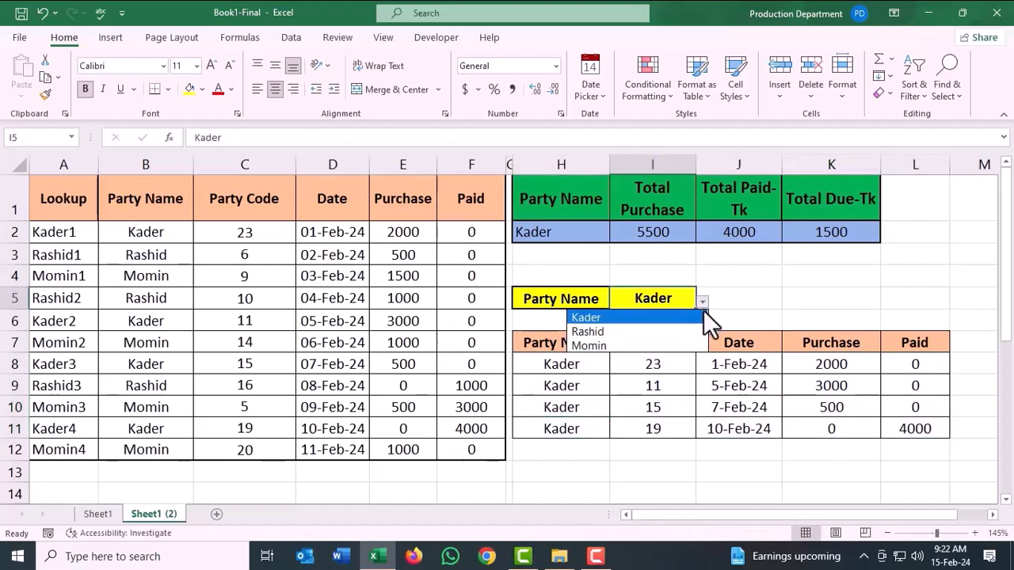
left_click(616, 332)
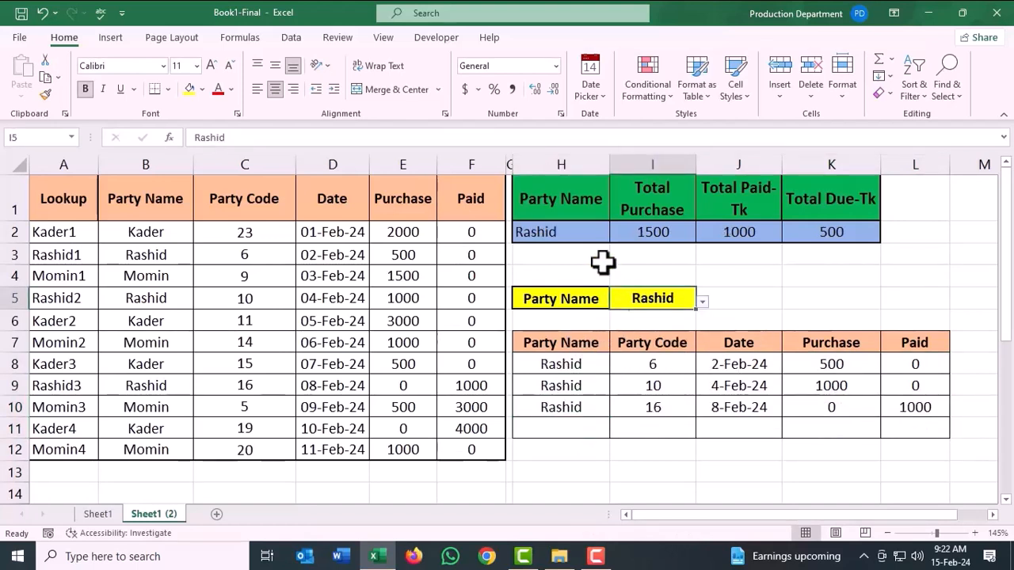
Inspect the Total Purchase, Total Paid-Tk and Total Due-Tk cells in the summary row.
left_click(646, 234)
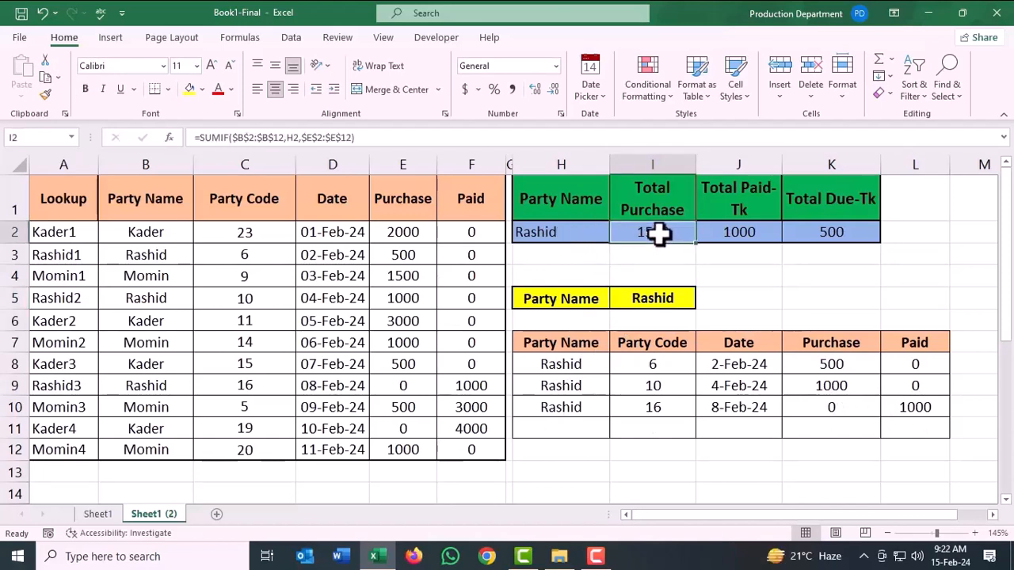
left_click(743, 235)
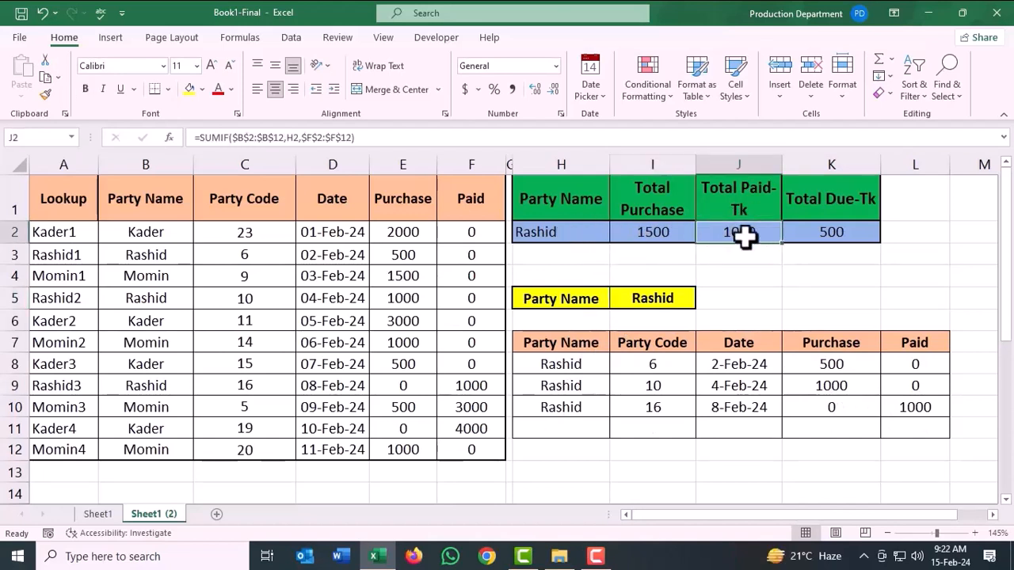
left_click(836, 233)
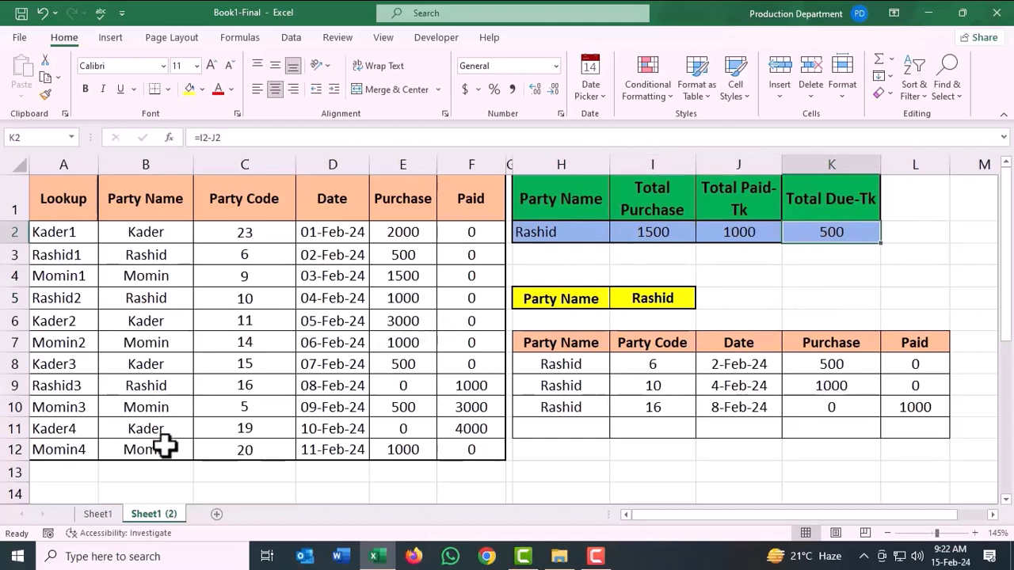
On Sheet1, enter the header Lookup in cell A1.
left_click(98, 514)
left_click(68, 206)
type("Loo")
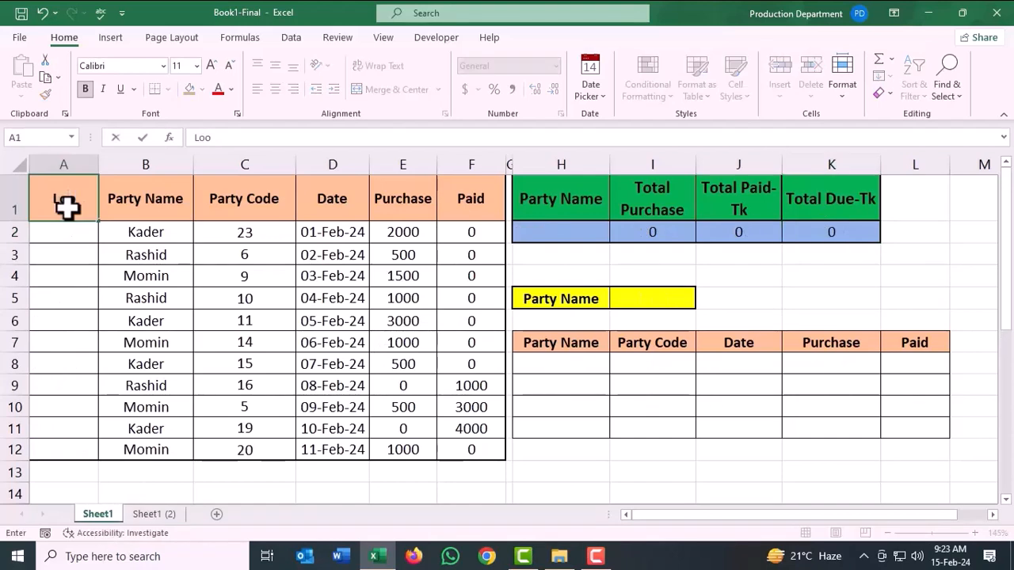
type("kup")
left_click(80, 321)
left_click(76, 231)
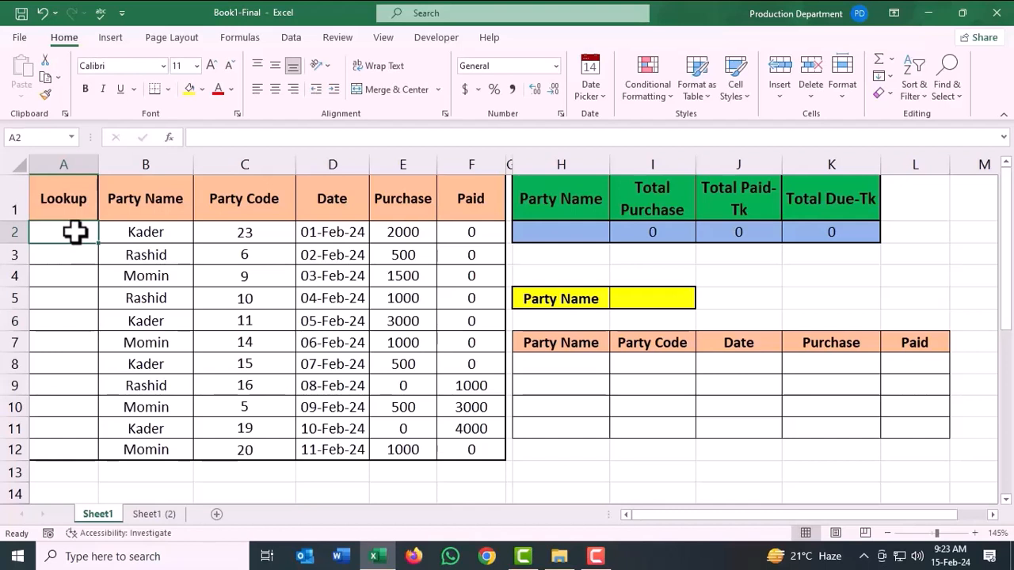
type("=")
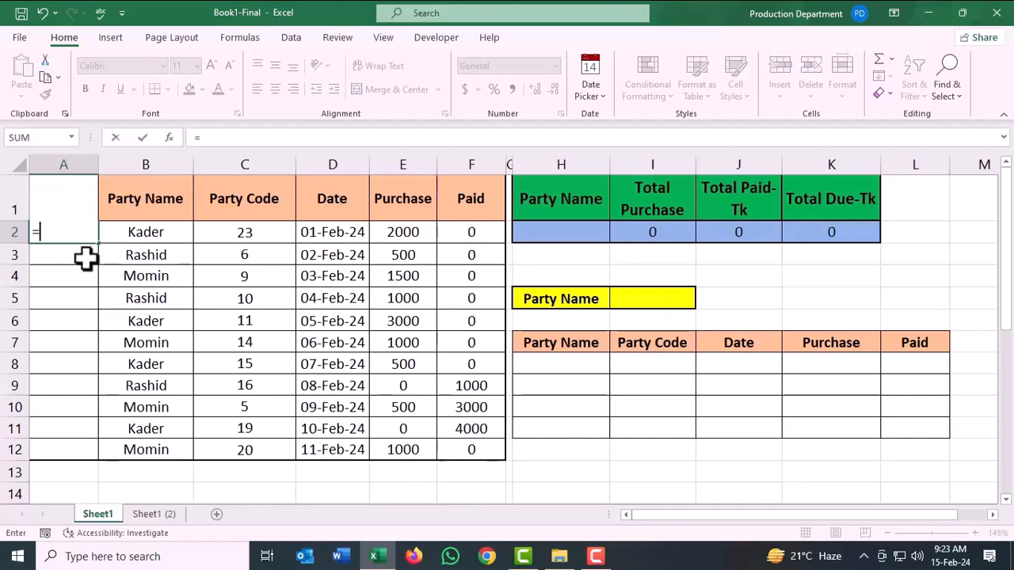
type("lo")
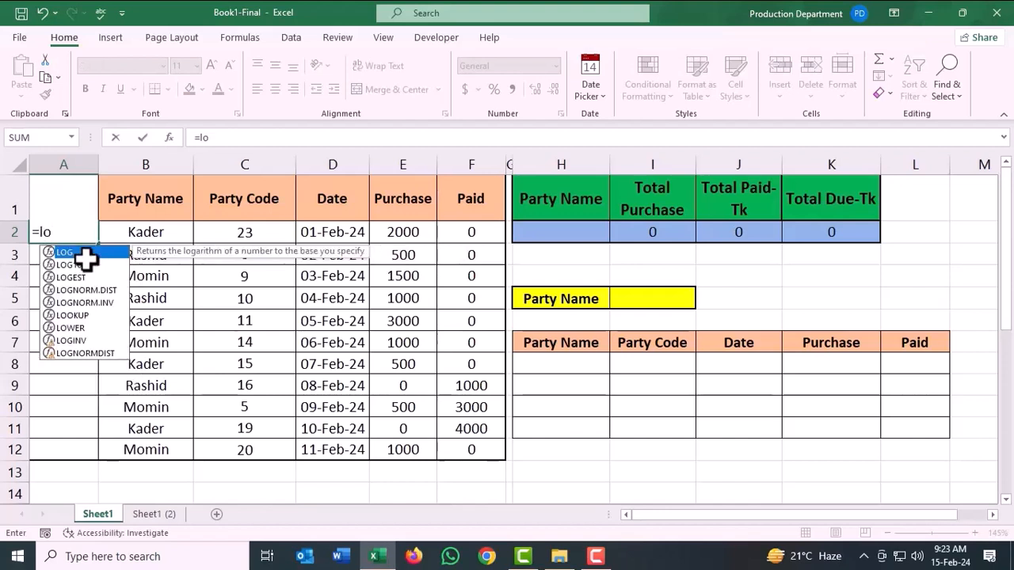
key("BackSpace")
key("BackSpace")
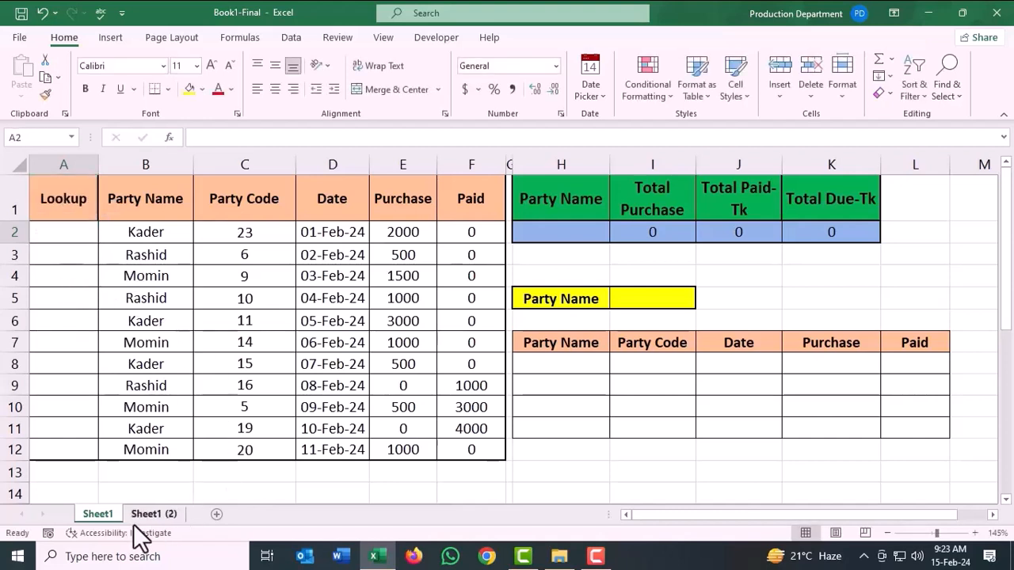
Check the Lookup formula in cell A2 of Sheet1 (2), then return to Sheet1.
left_click(144, 516)
left_click(66, 231)
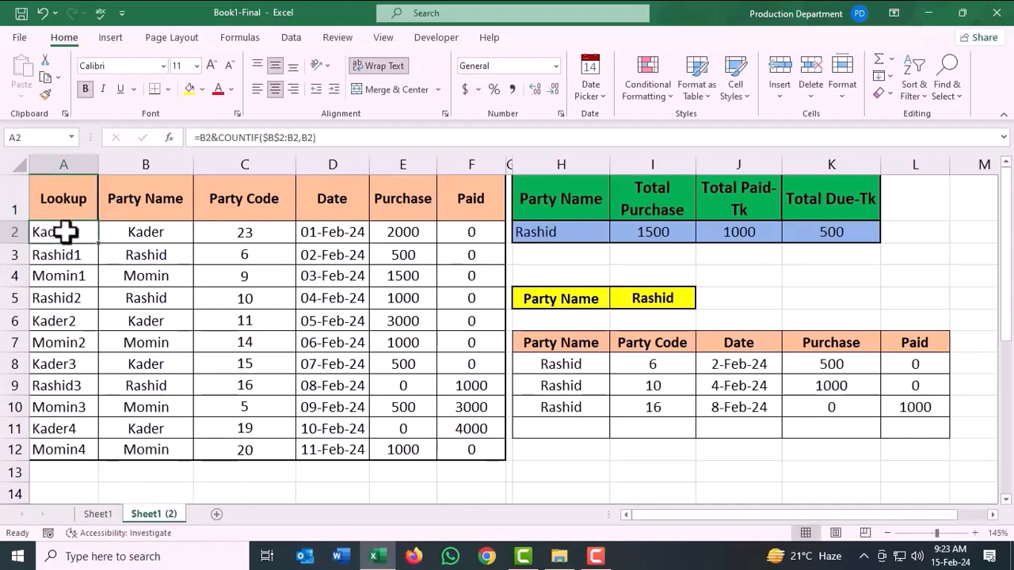
left_click(98, 514)
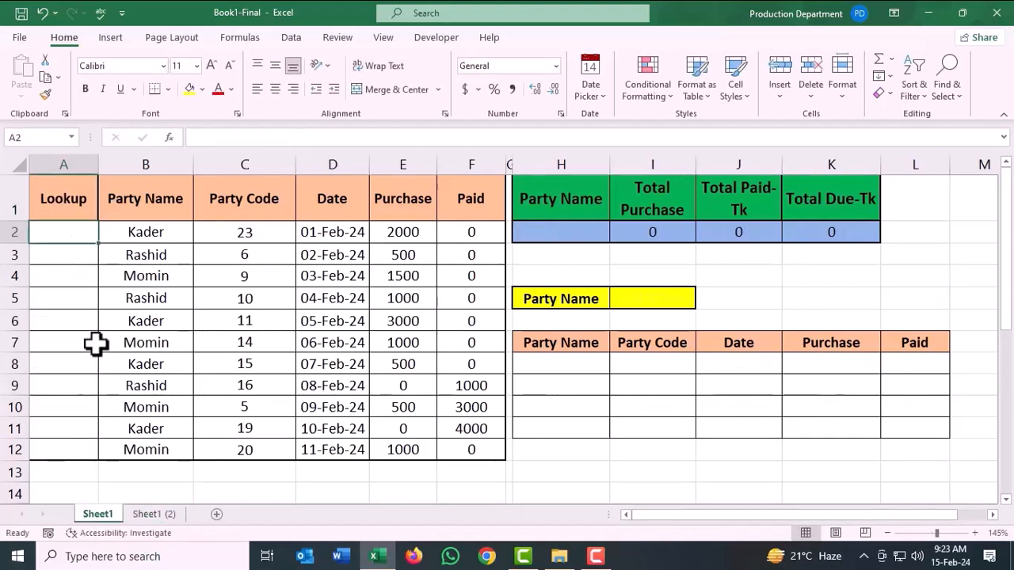
Begin the Lookup formula in cell A2 by joining the party name in B2 with a COUNTIF function.
type("=")
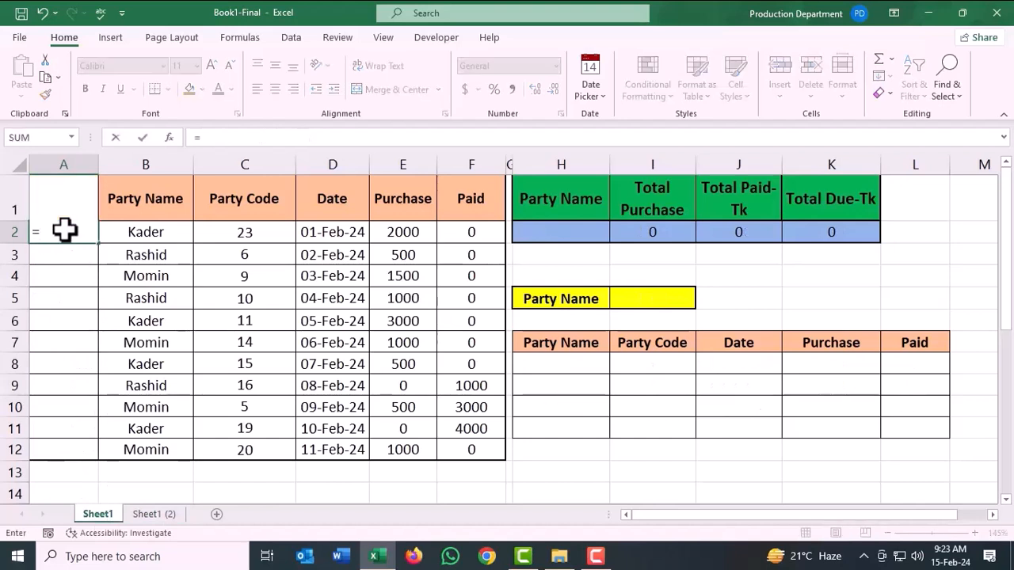
left_click(145, 232)
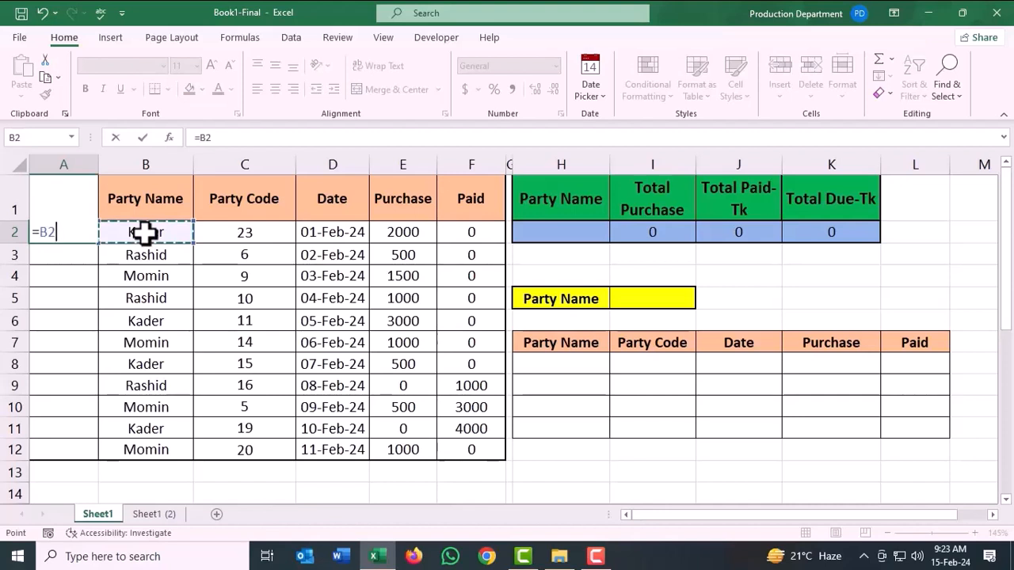
type("&")
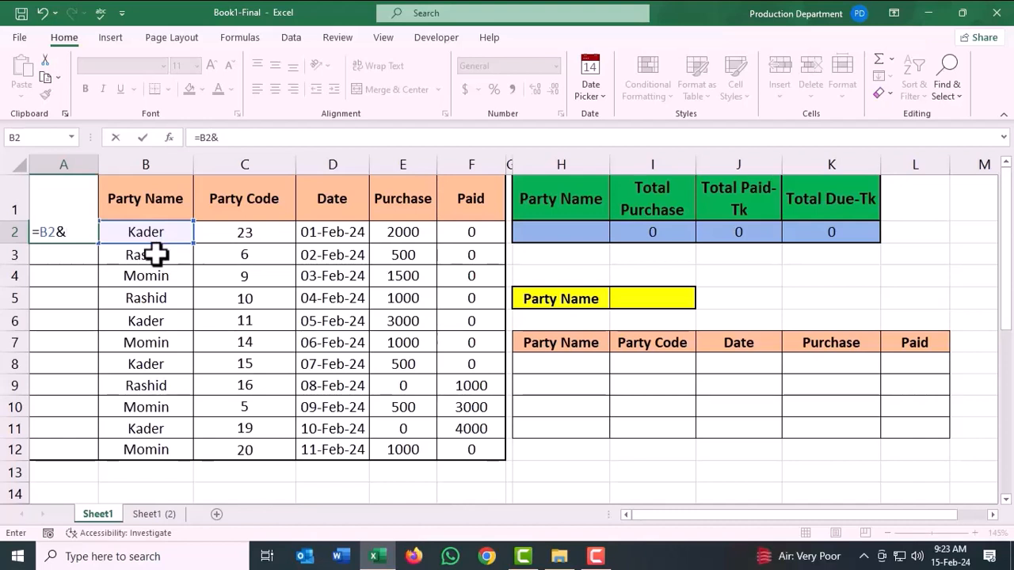
type("c")
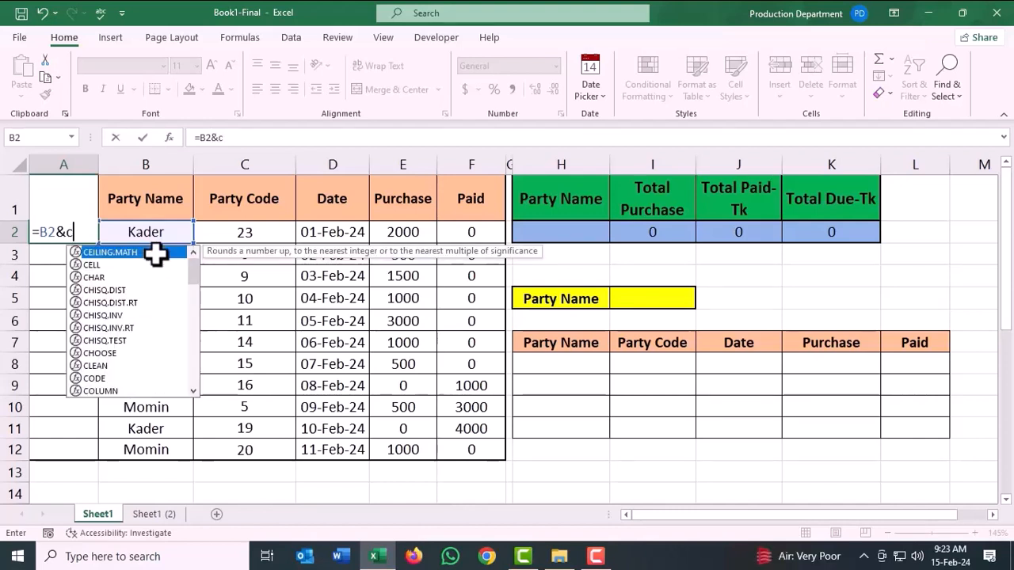
type("ount")
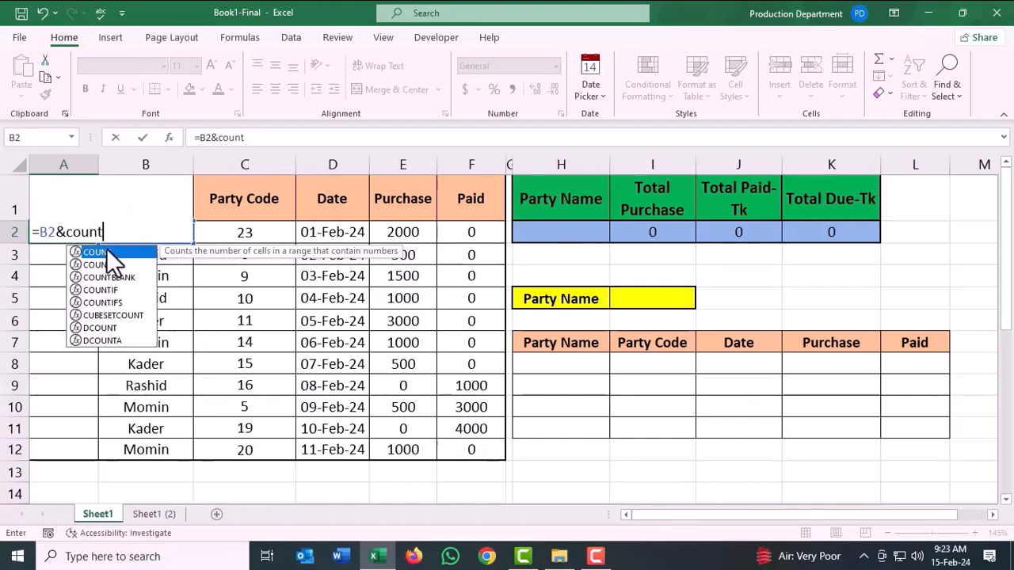
left_click(104, 290)
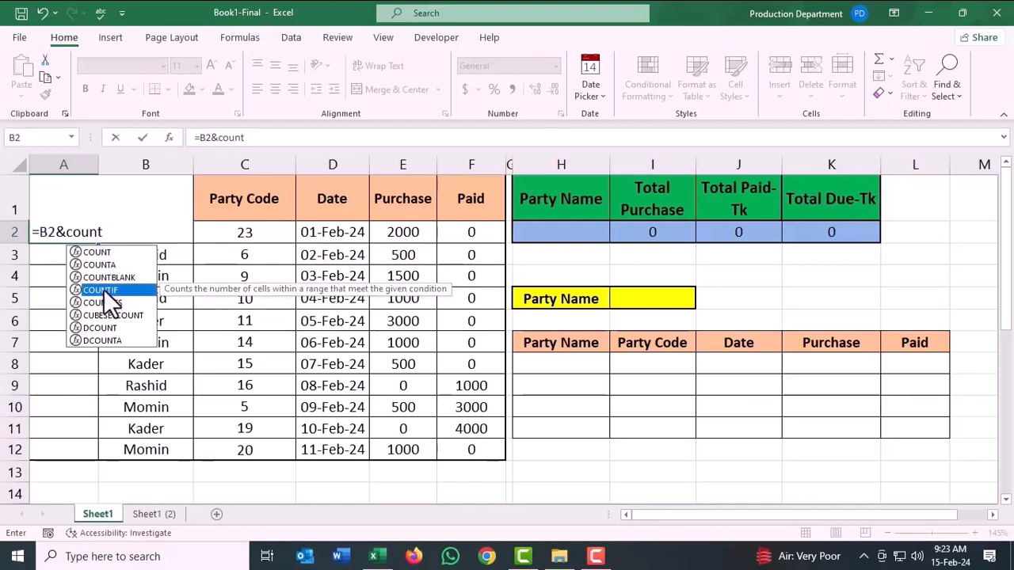
double_click(103, 289)
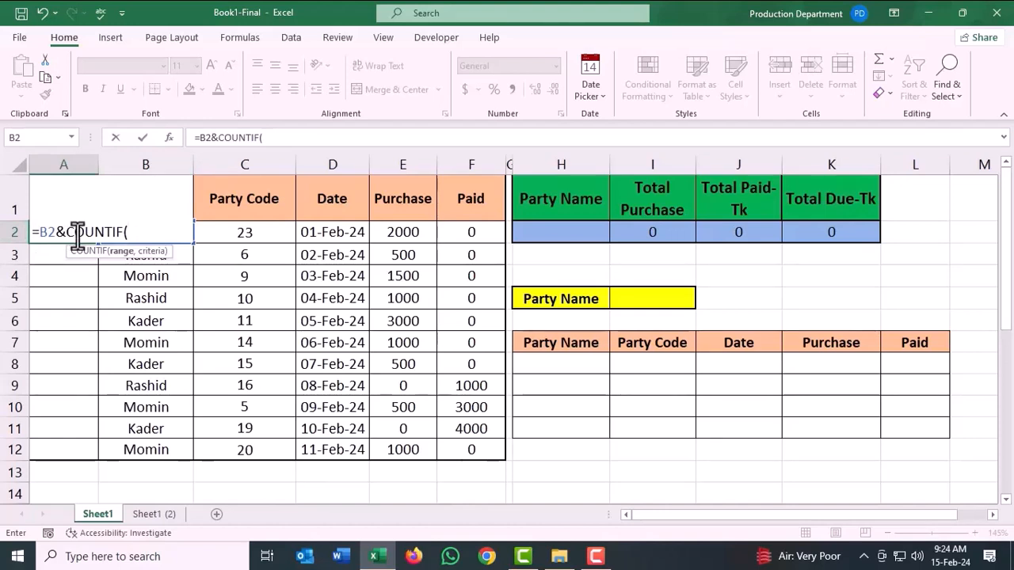
Complete the COUNTIF with range $B$2:B2 and criteria B2, and fill the A2 formula down through A12.
type("B$2:B2:")
type("B$2:B2:B2")
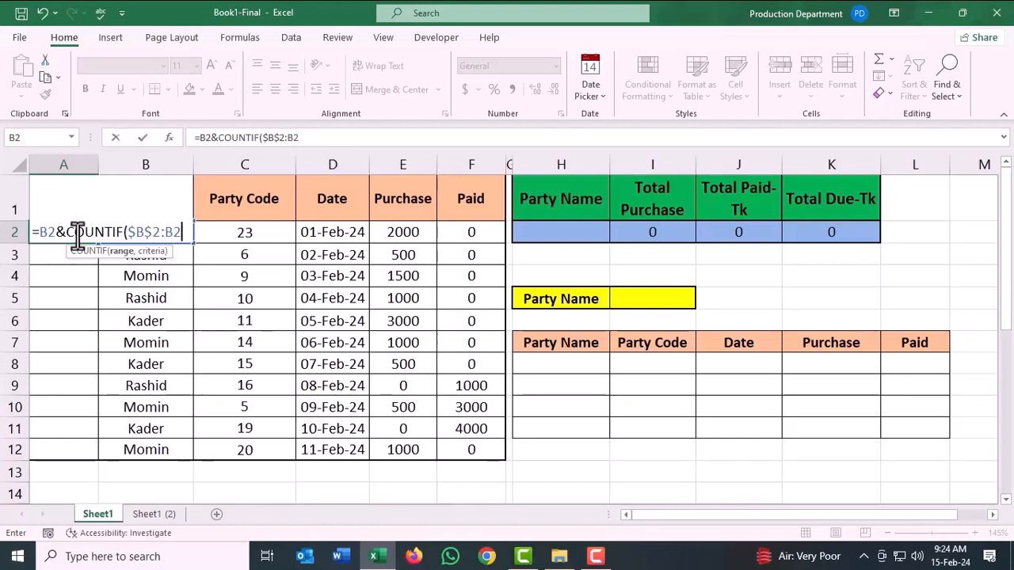
type(",b2")
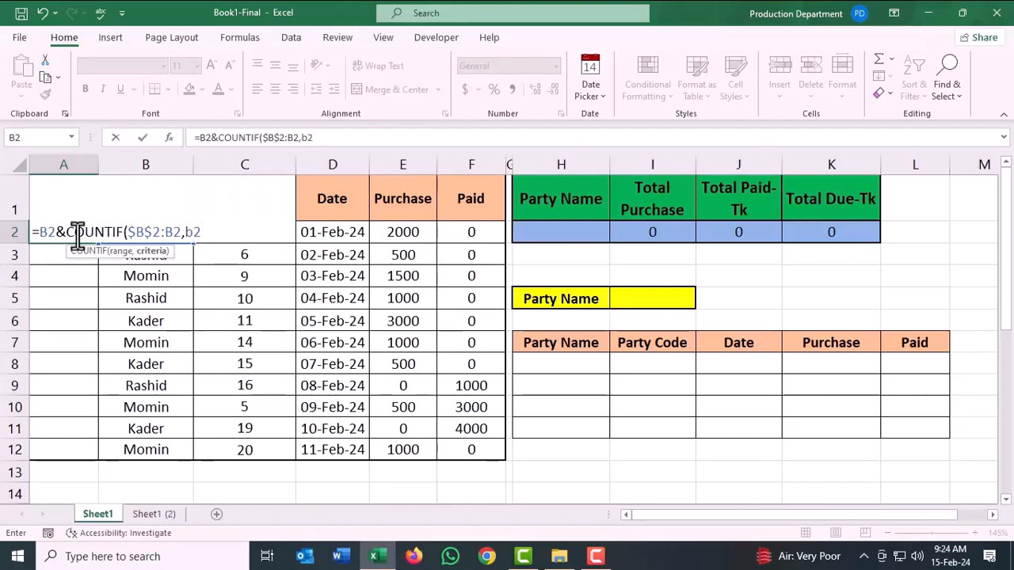
type(")")
key("Return")
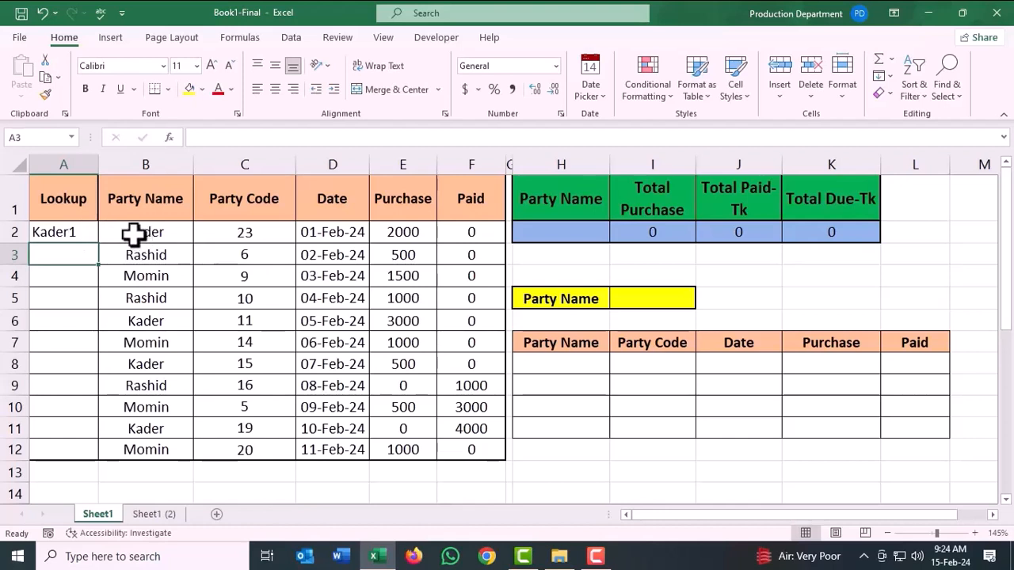
left_click(74, 235)
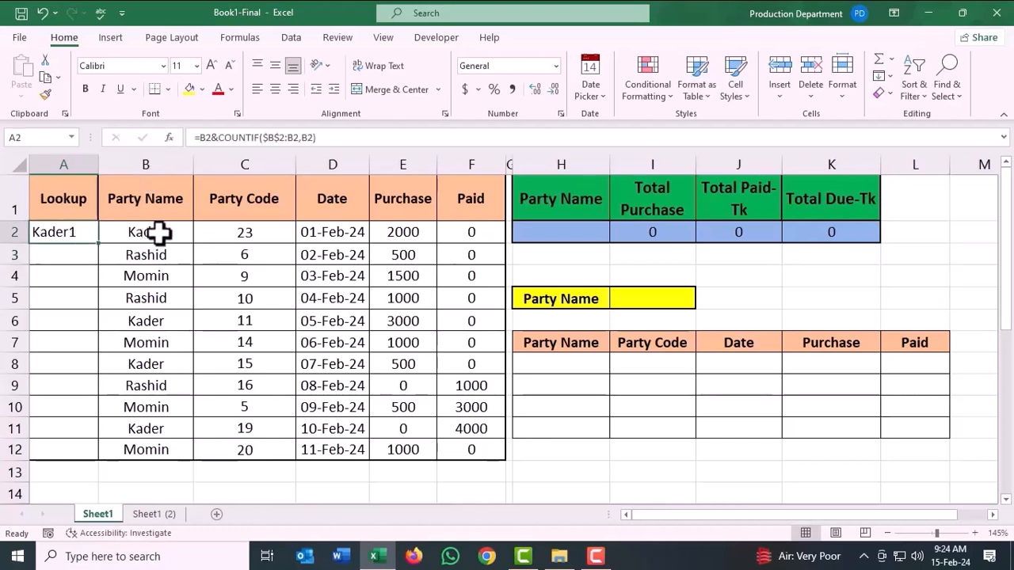
Examine the numbered Lookup entries in column A against the Party Name column and the selection cell I5.
left_click(59, 321)
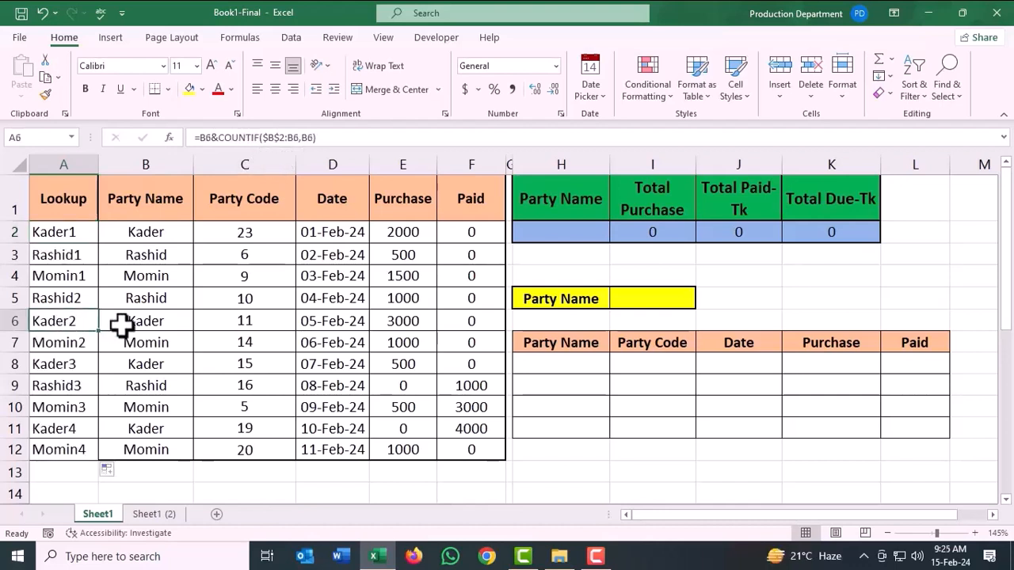
left_click(79, 363)
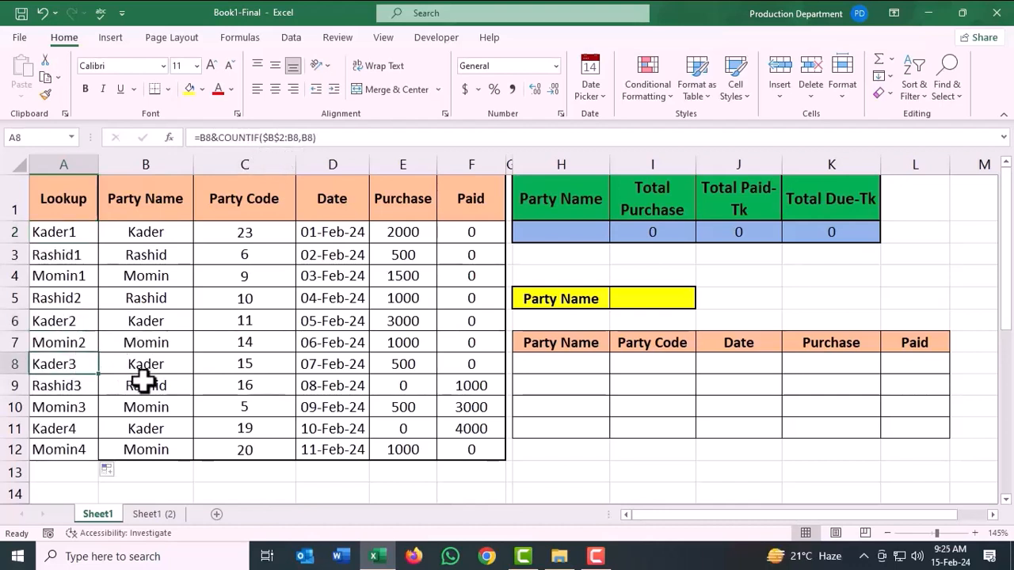
left_click(77, 428)
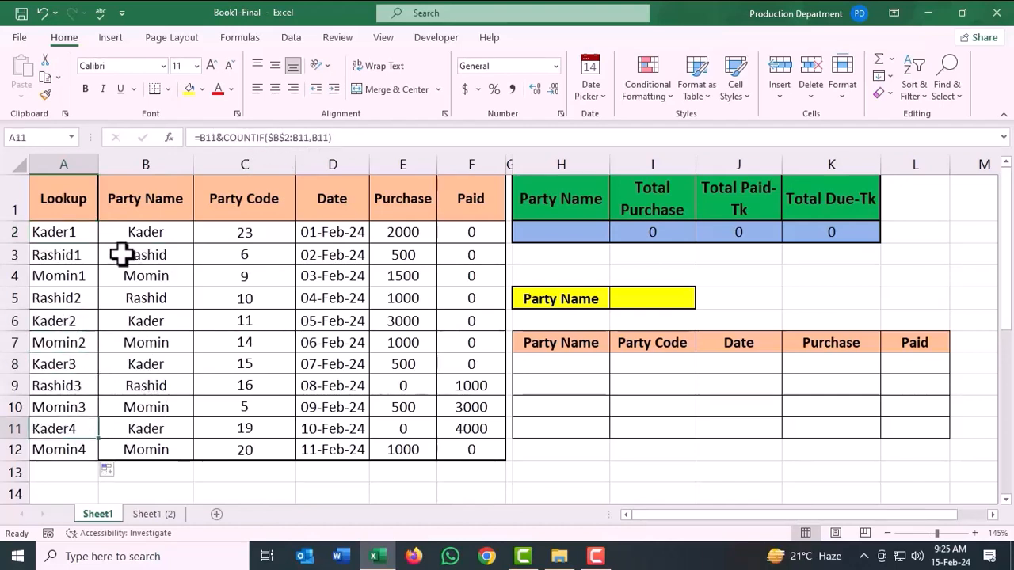
left_click(82, 257)
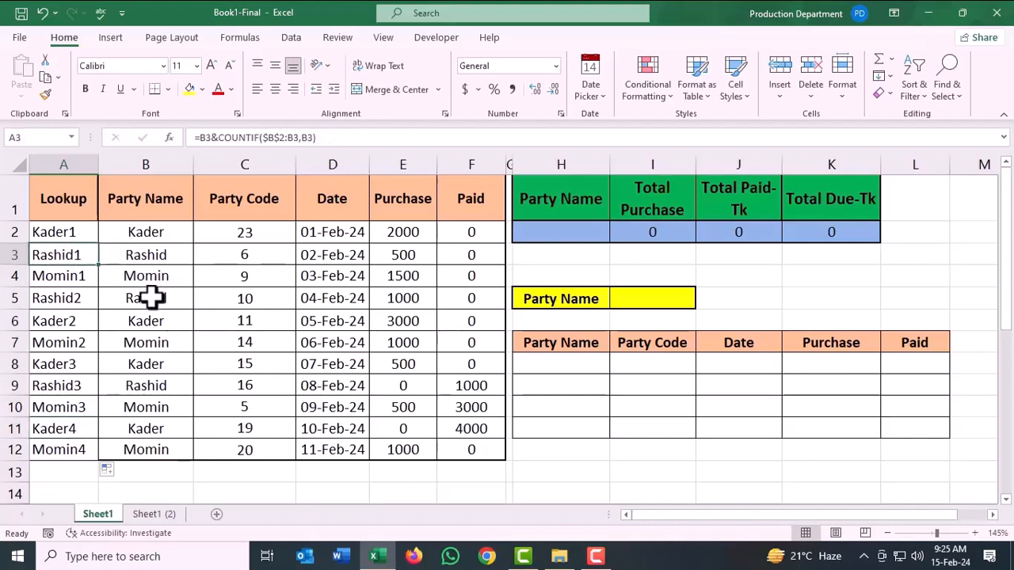
left_click(86, 299)
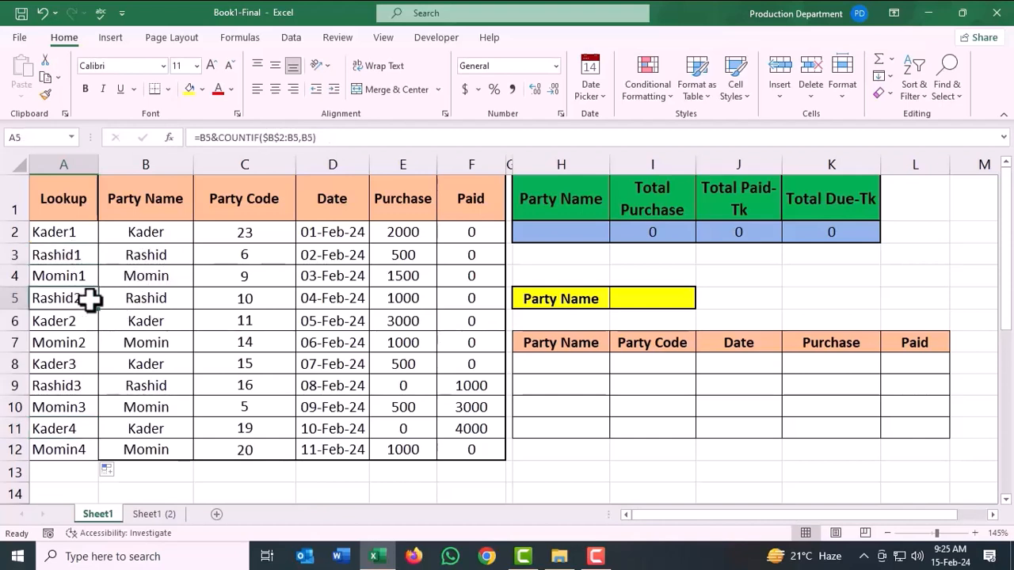
left_click(79, 385)
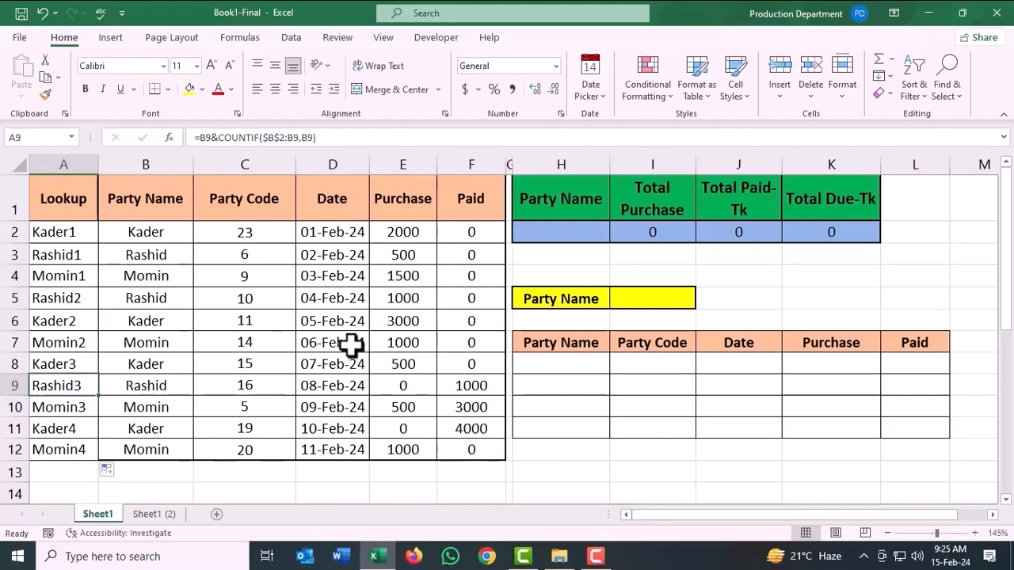
left_click(643, 299)
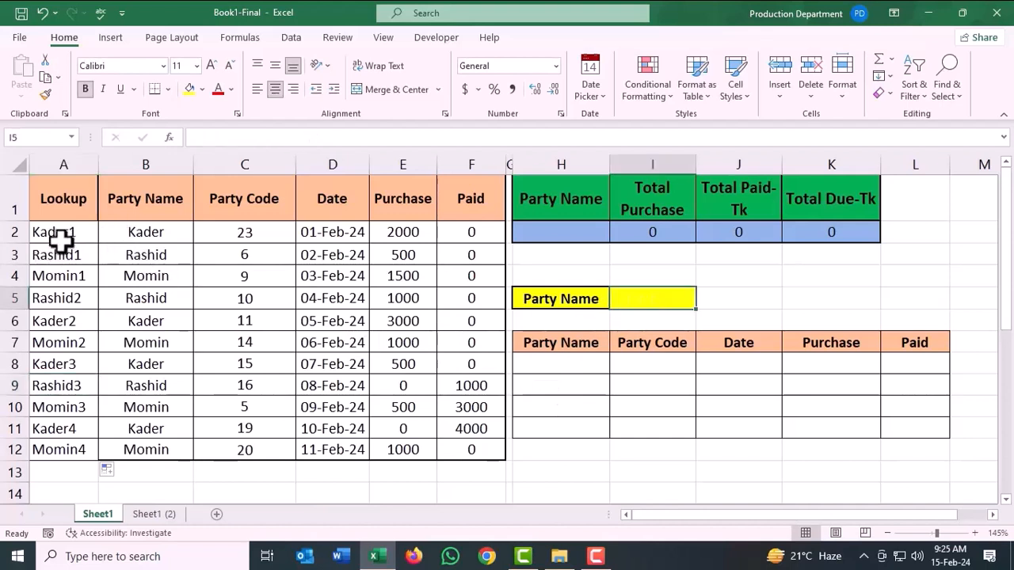
left_click_drag(61, 243, 79, 427)
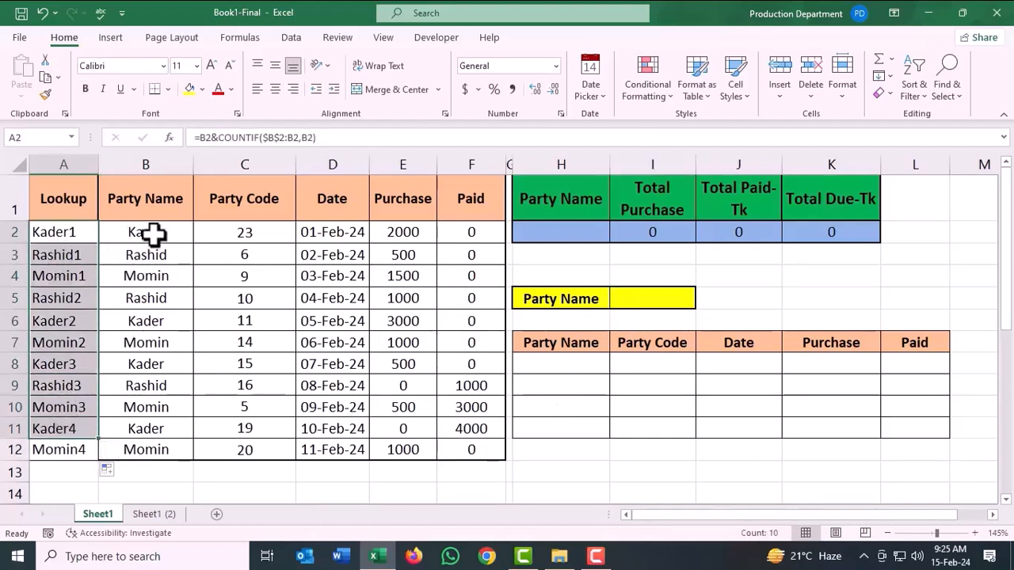
left_click_drag(153, 232, 159, 450)
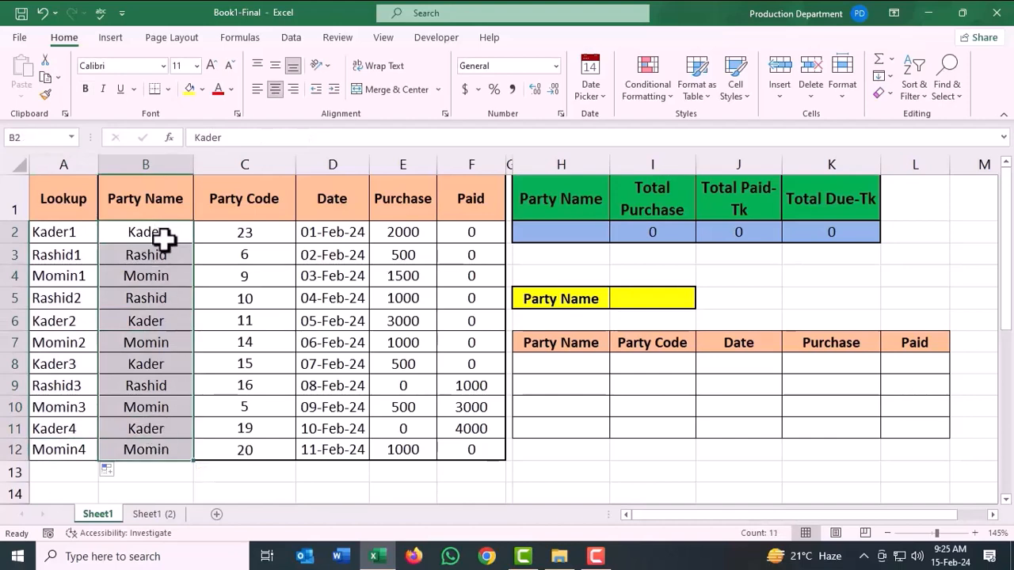
Enter =UNIQUE(B2:B12) in cell M2 to list each party name once.
left_click_drag(719, 515, 779, 511)
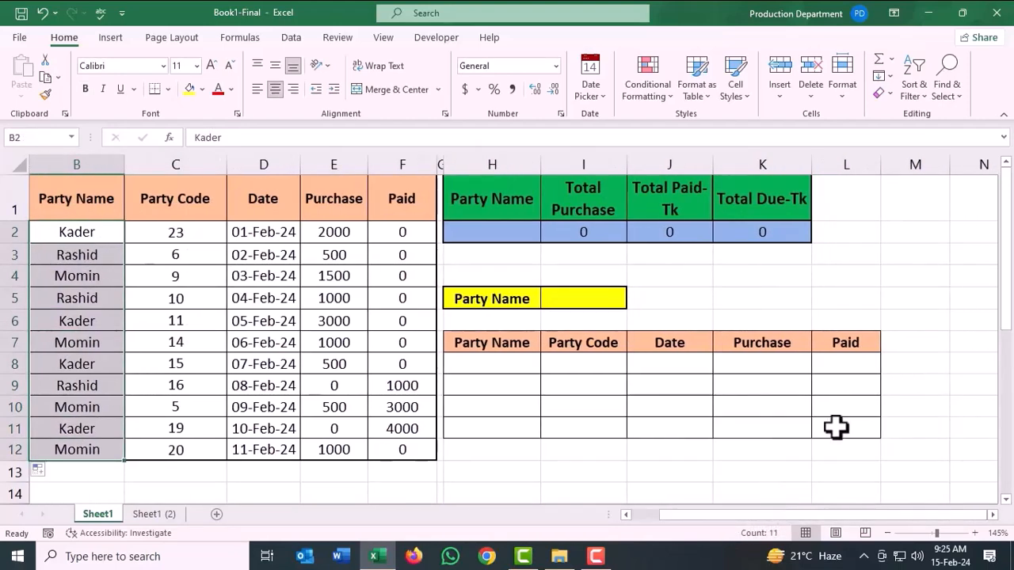
left_click(918, 232)
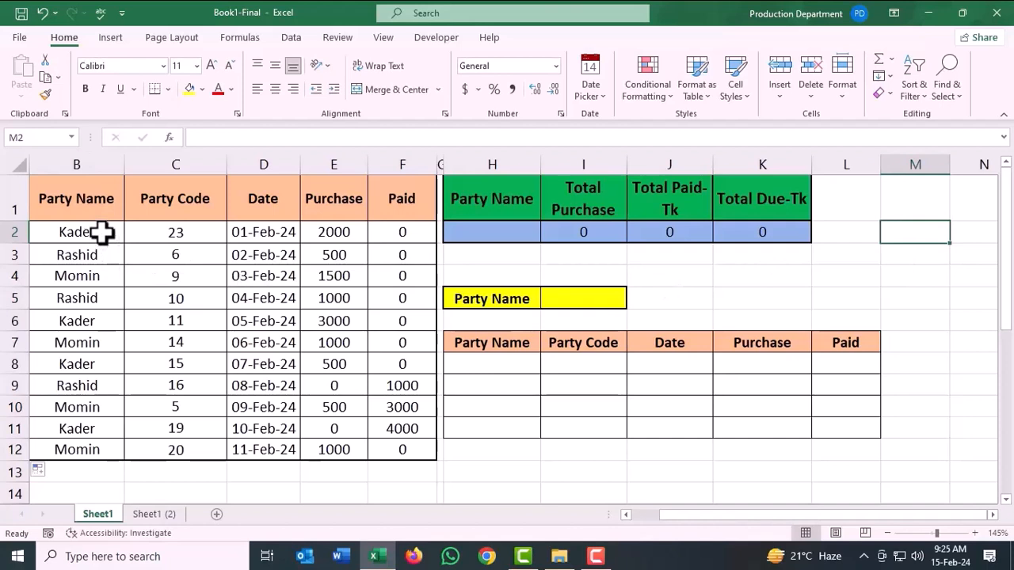
left_click_drag(103, 232, 103, 449)
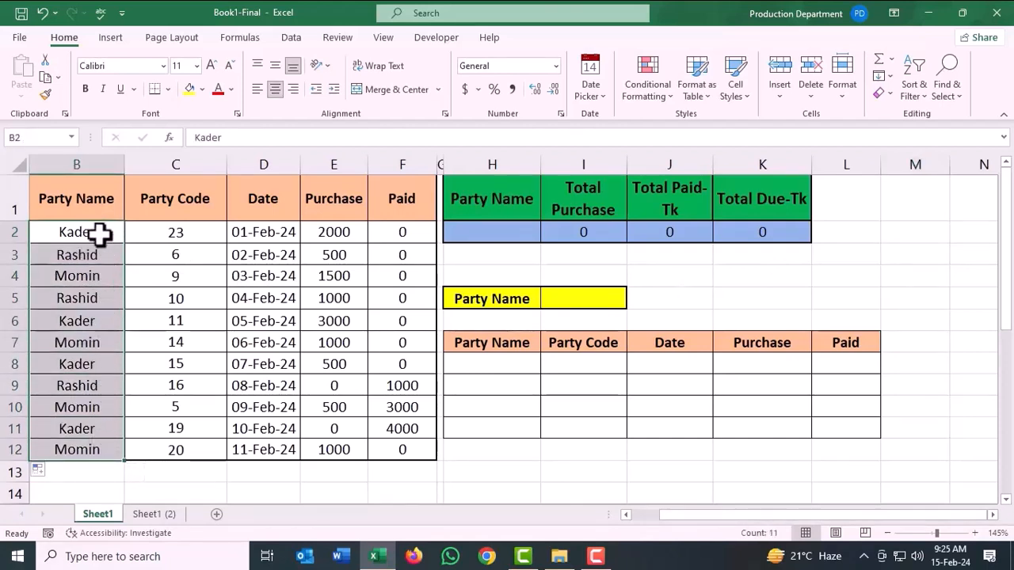
left_click(921, 235)
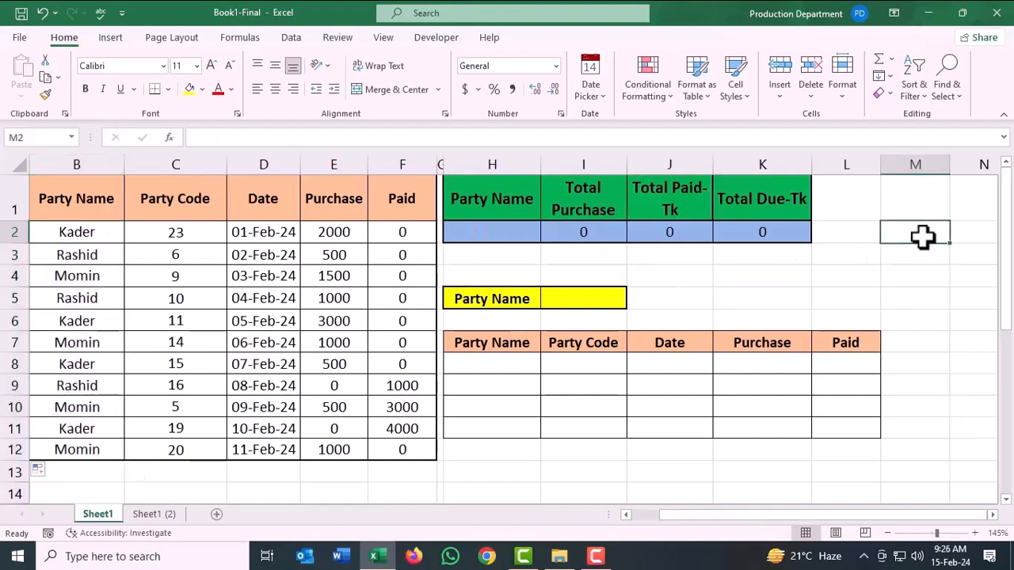
type("=")
type("ni")
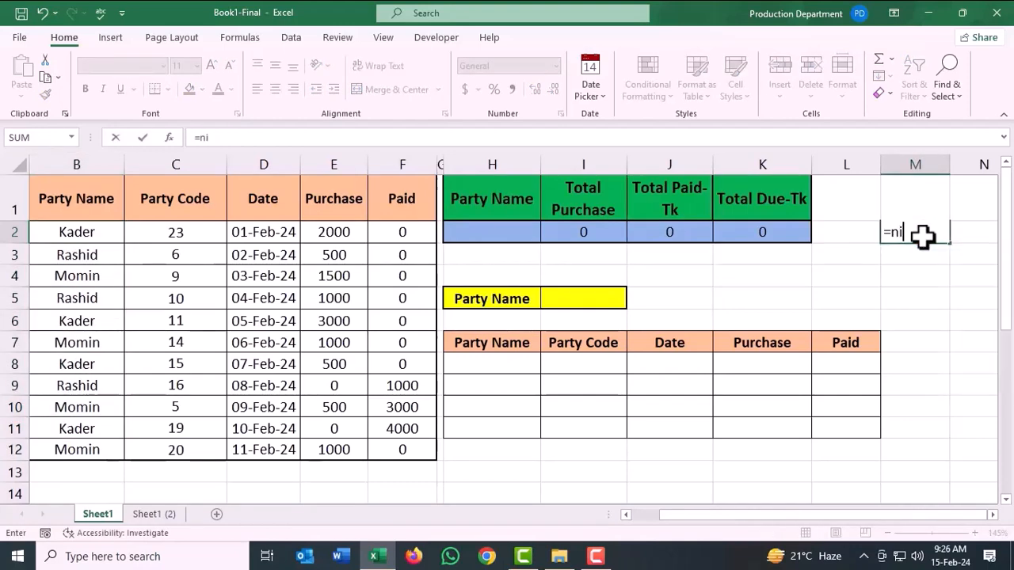
key("BackSpace")
key("BackSpace")
type("un")
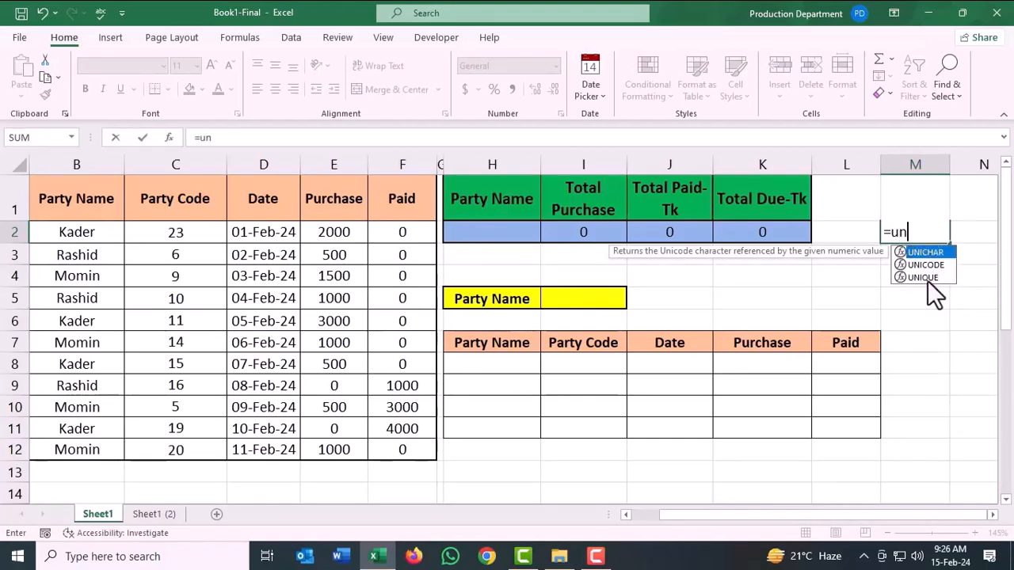
left_click(930, 278)
double_click(932, 278)
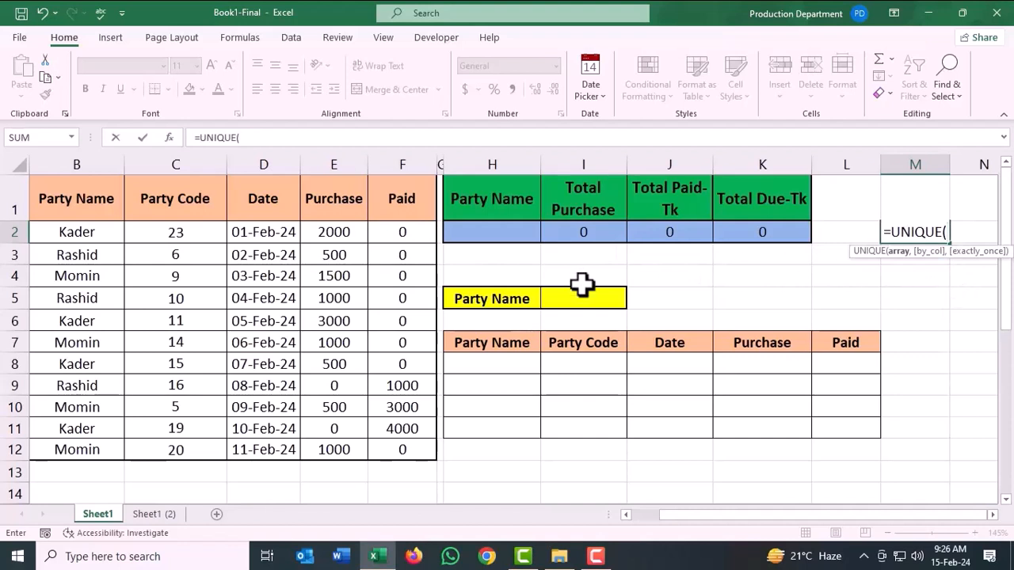
left_click_drag(105, 231, 113, 445)
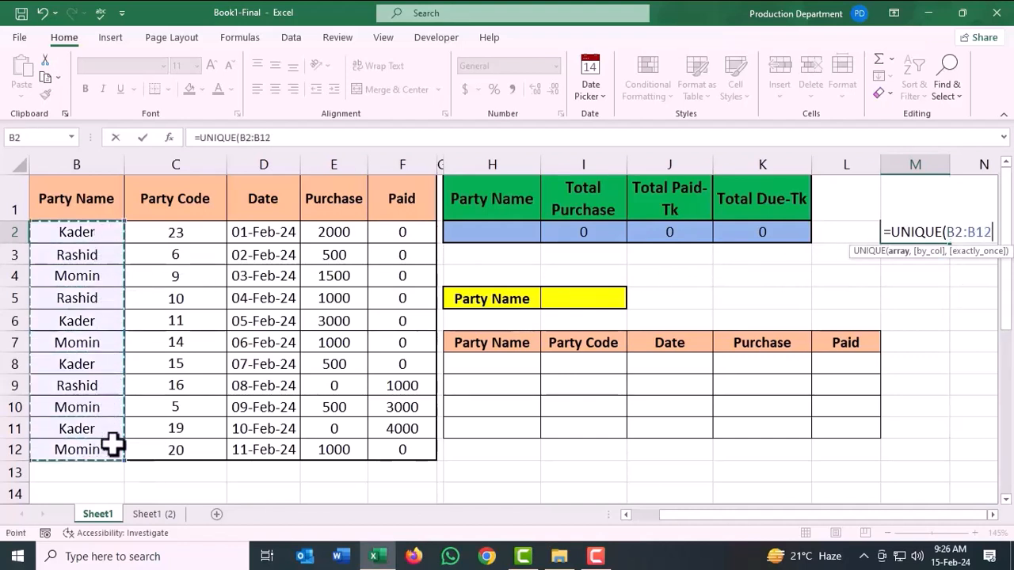
type(")")
key("Return")
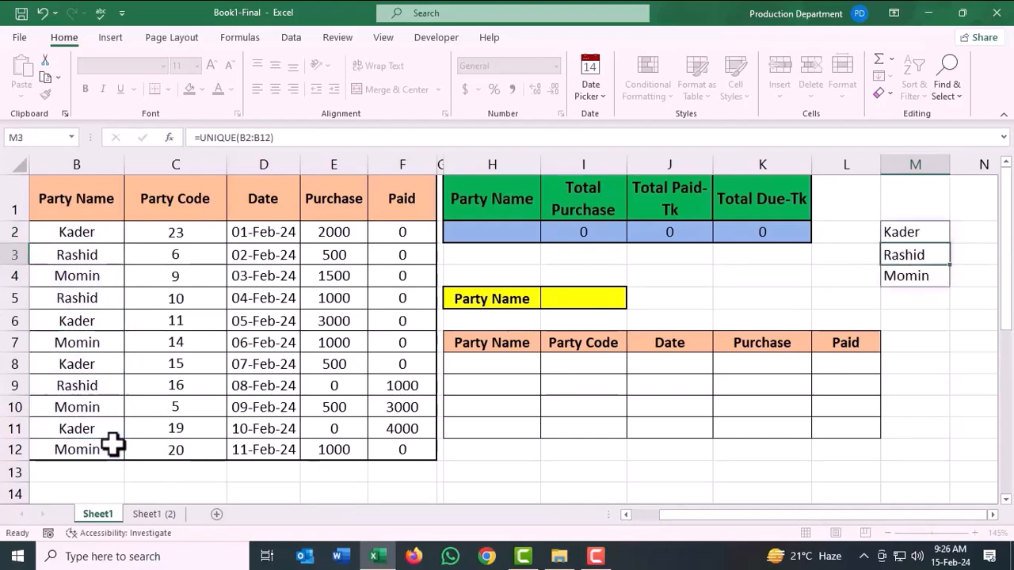
left_click(921, 341)
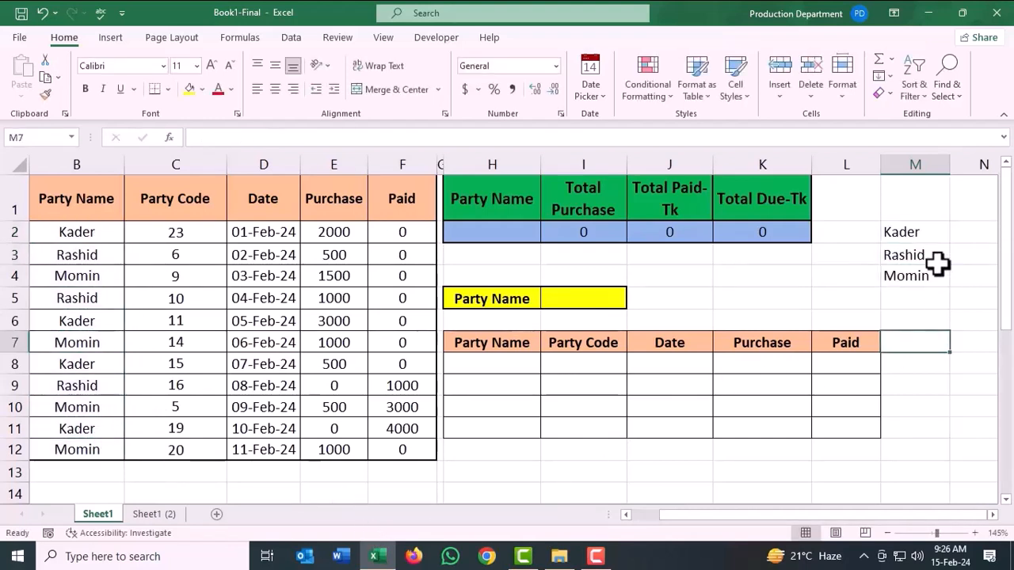
Add a data validation list to cell I5 with the source =$M$2:$M$4.
left_click(607, 298)
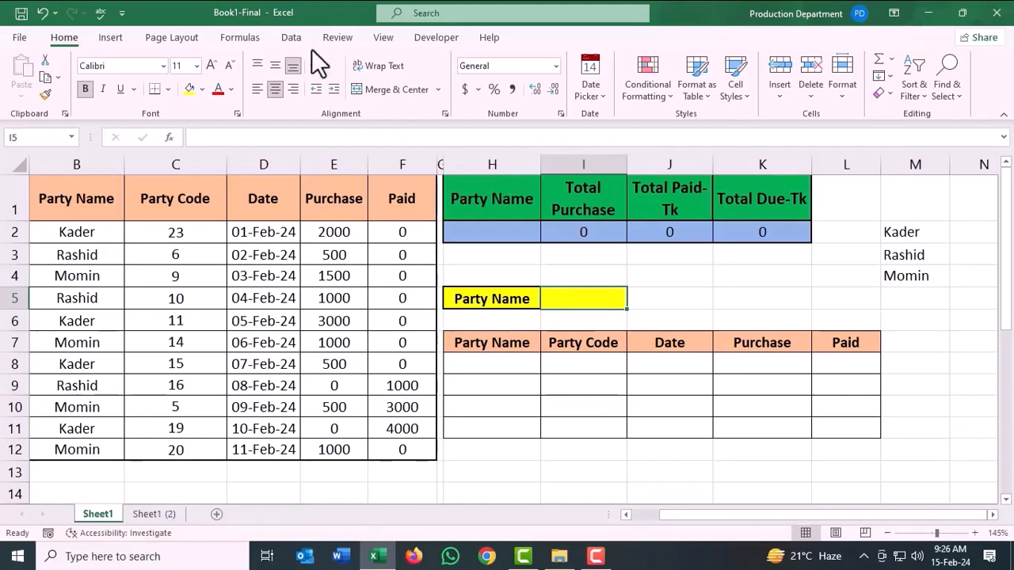
left_click(293, 38)
left_click(634, 93)
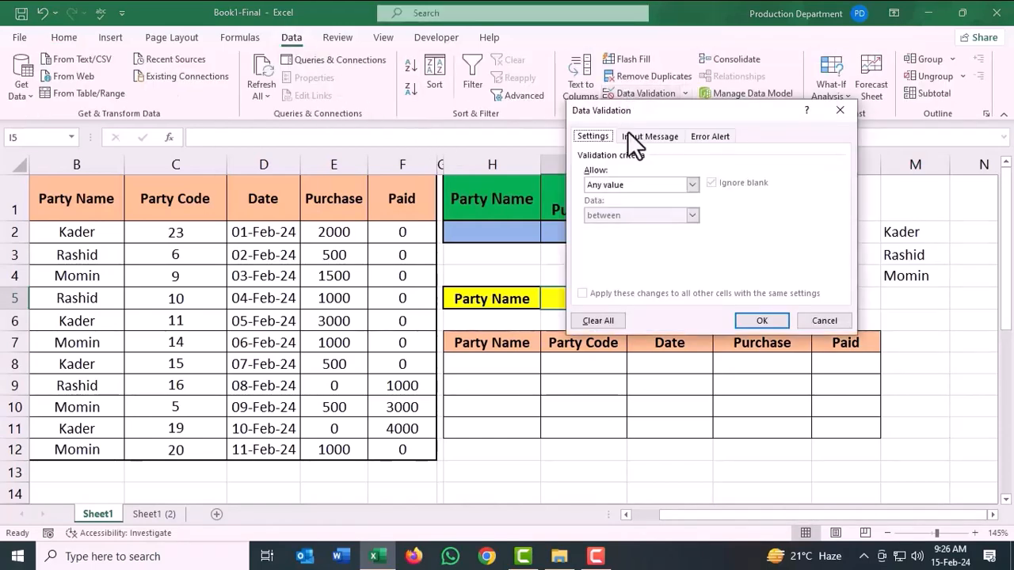
left_click(693, 184)
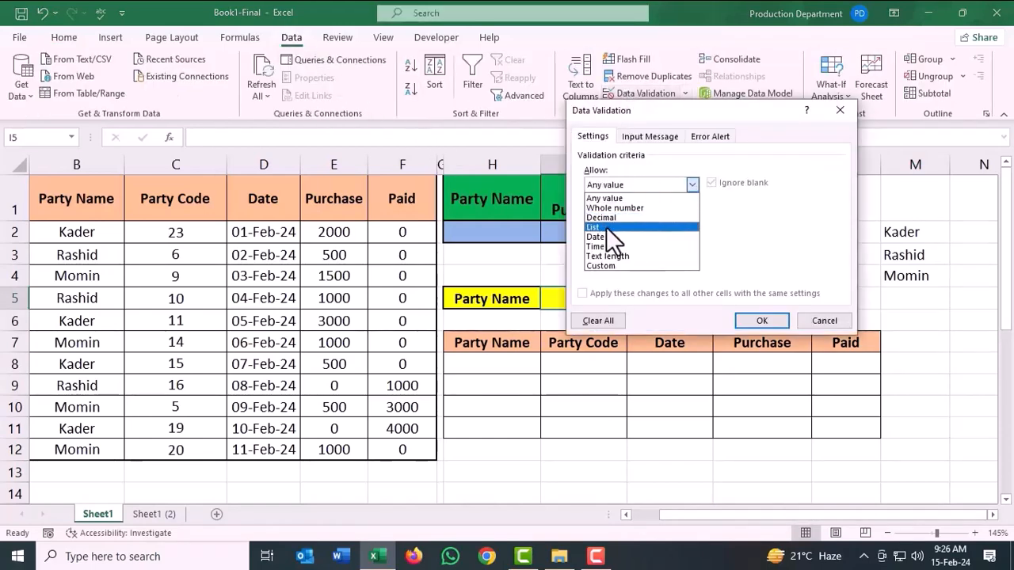
left_click(606, 227)
left_click(780, 243)
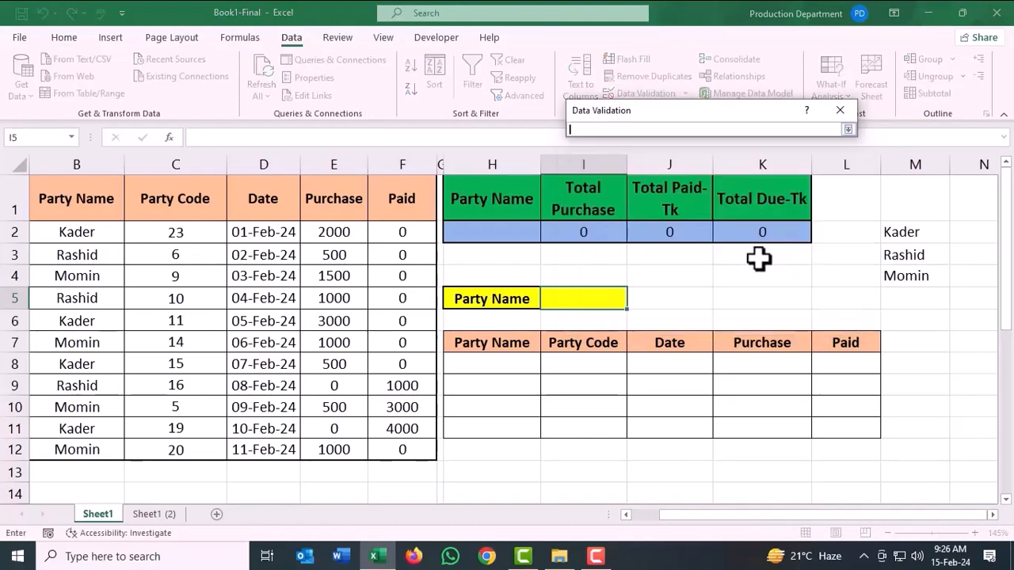
left_click_drag(892, 235, 903, 277)
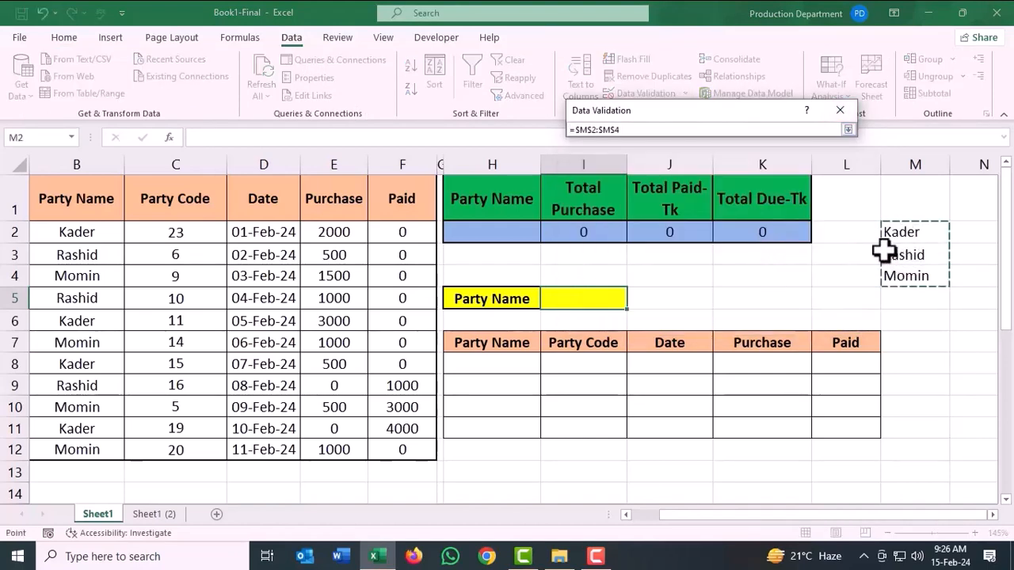
left_click(847, 130)
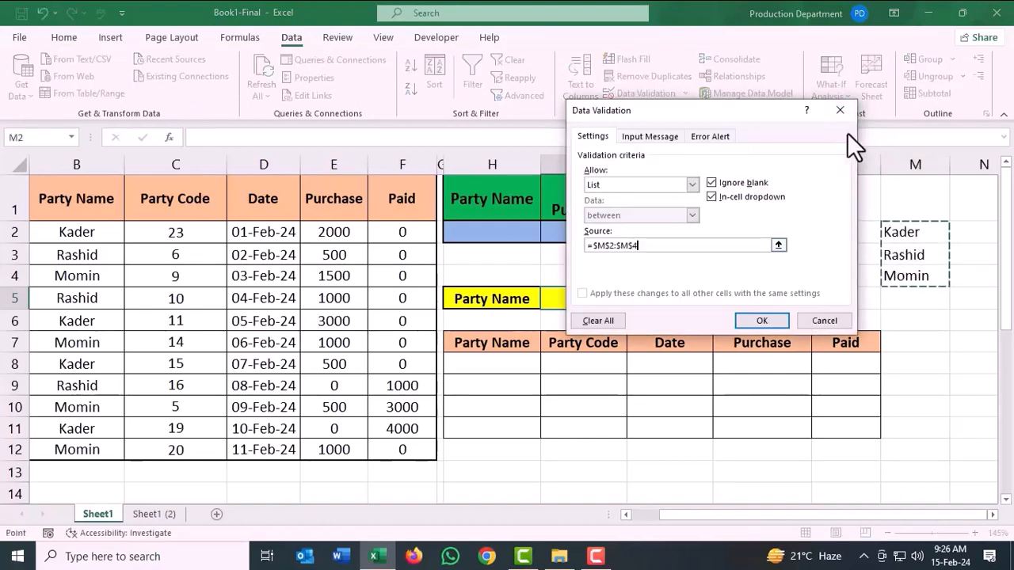
left_click(762, 320)
Try the Party Name dropdown in I5 with the second party, and finish with the first listed party selected.
left_click(633, 302)
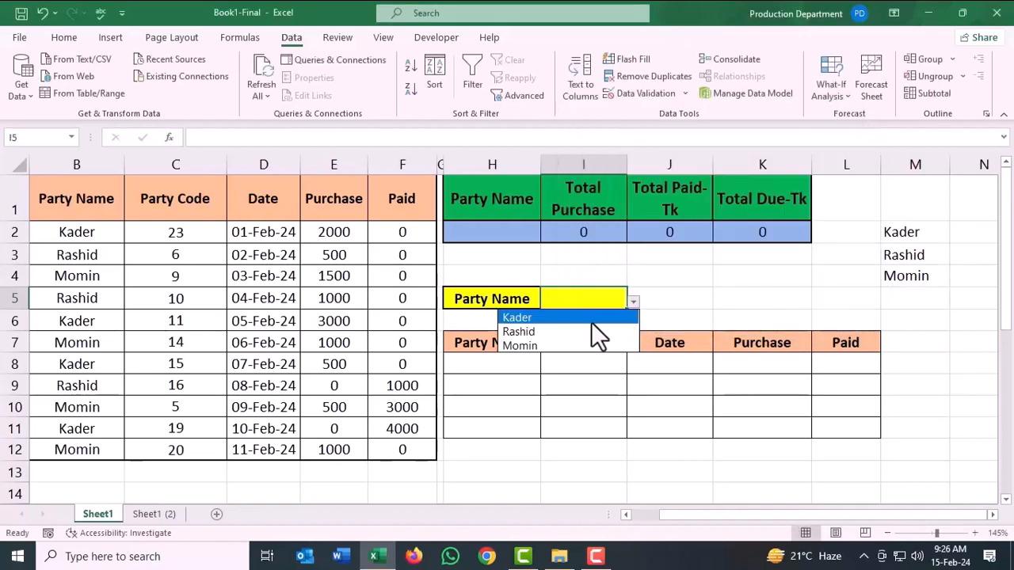
left_click(539, 332)
left_click(633, 302)
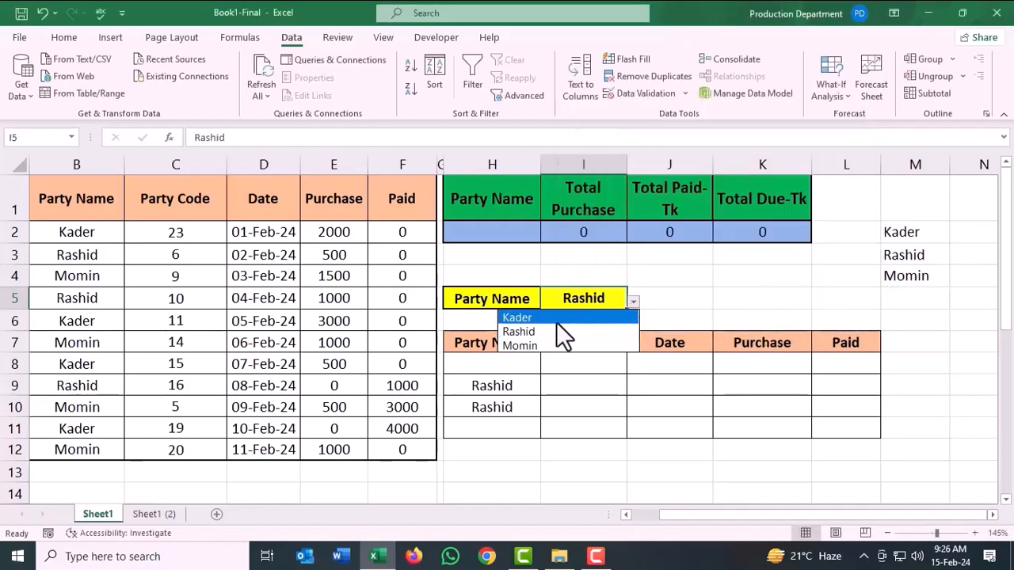
left_click(553, 332)
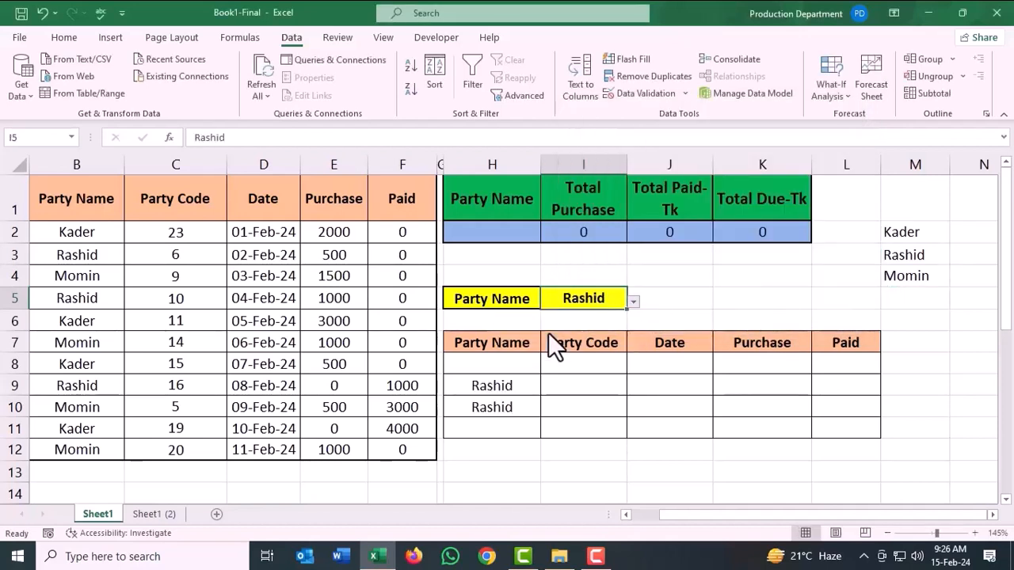
left_click(633, 301)
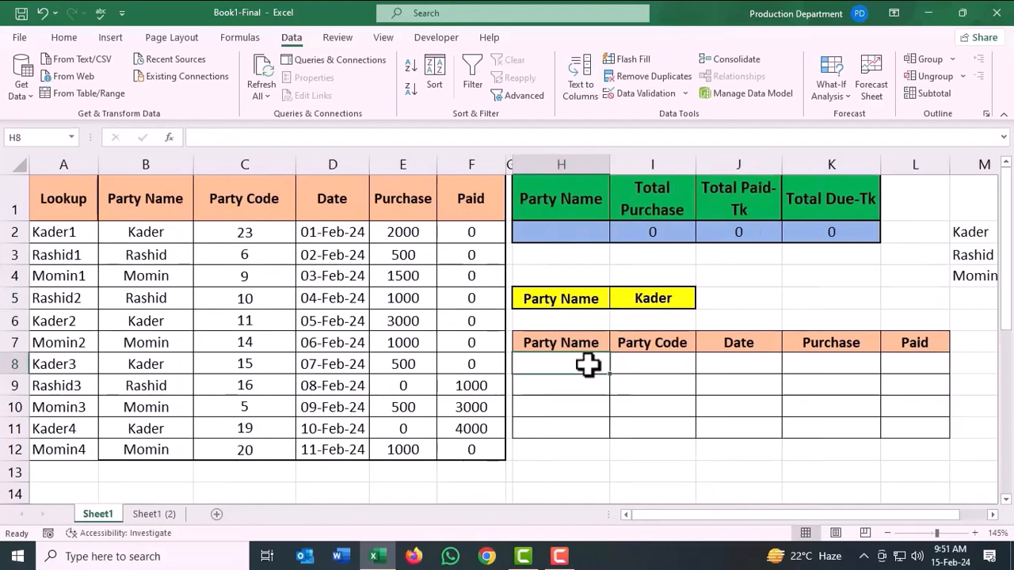
Begin a VLOOKUP formula in cell H8 with the lookup value $I$5&ROW()-7.
type("=vl")
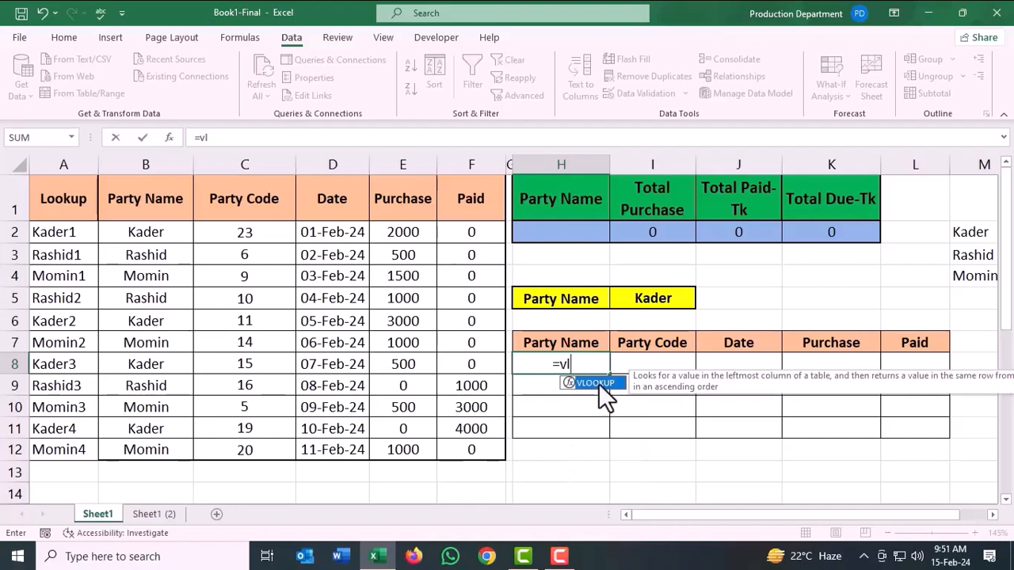
double_click(597, 383)
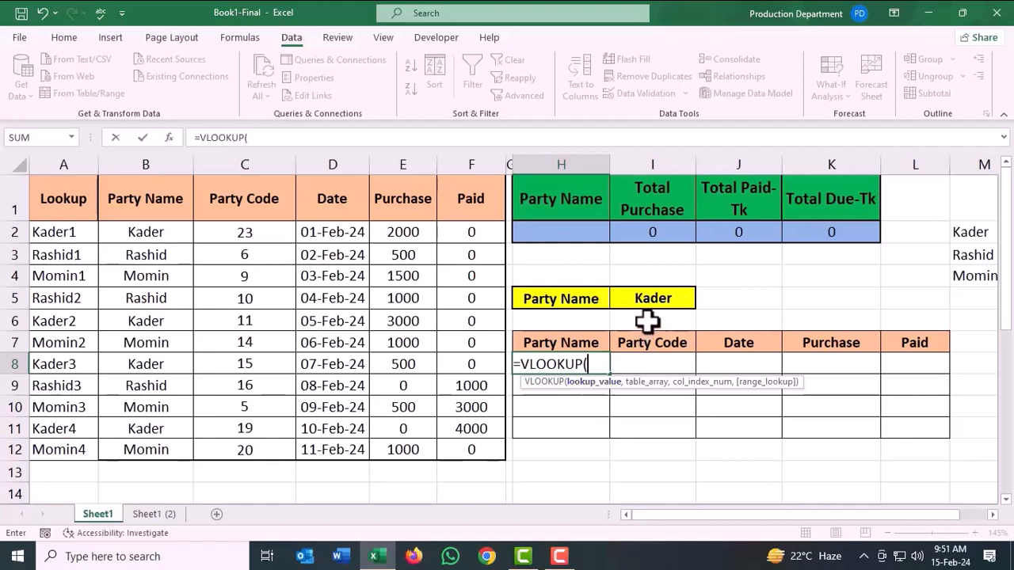
left_click(653, 298)
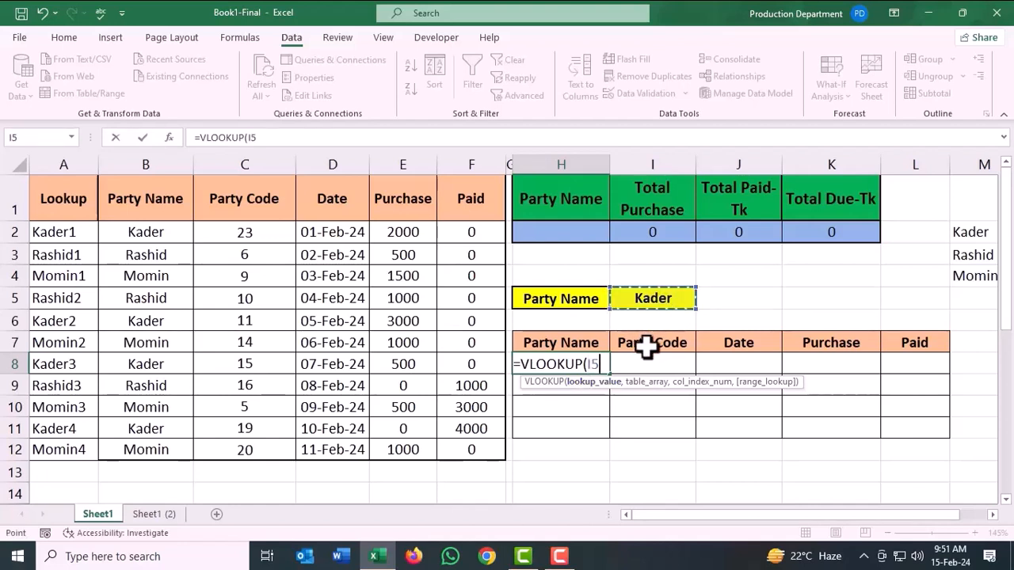
key("F4")
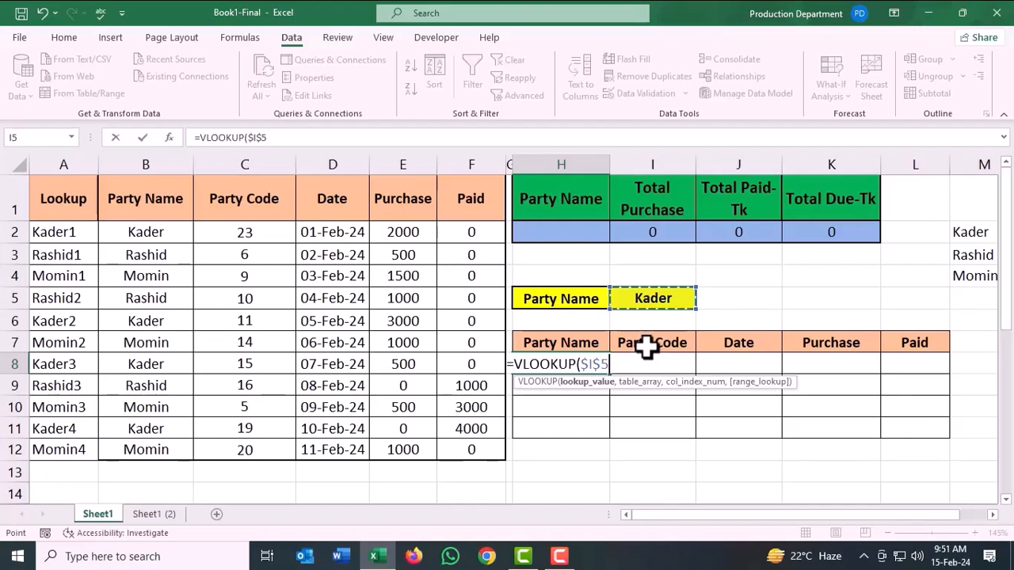
type("&")
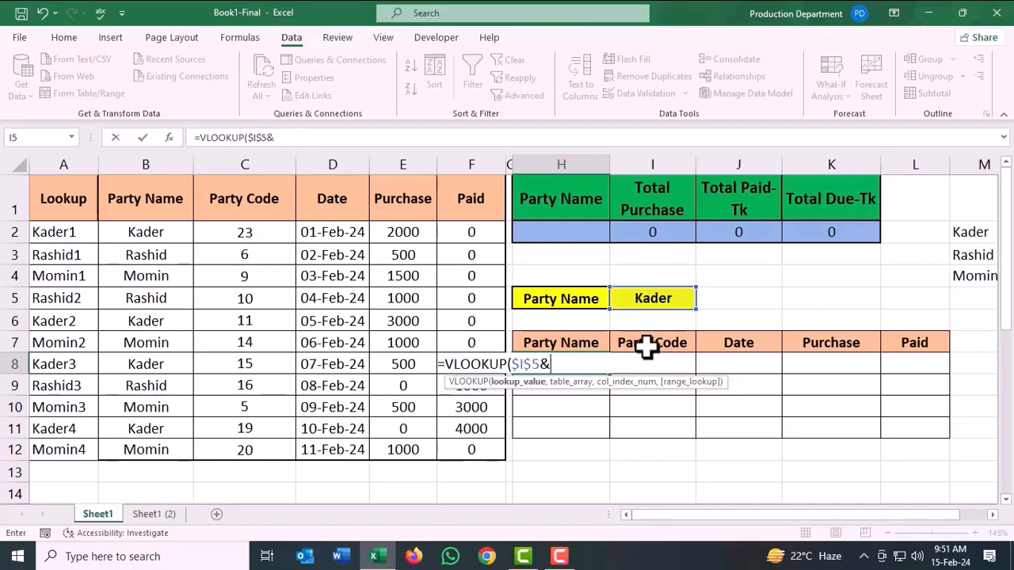
type("row")
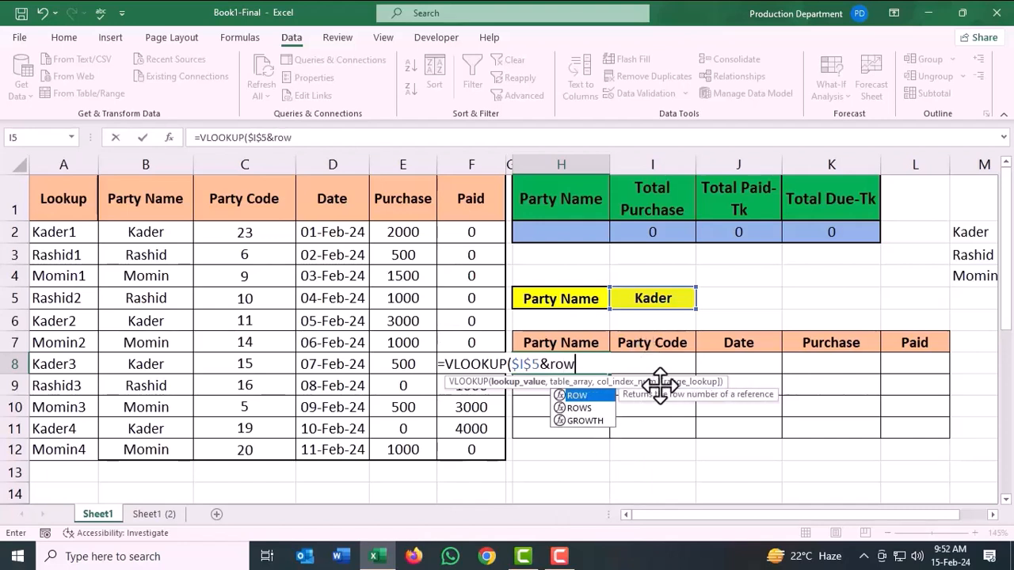
double_click(581, 396)
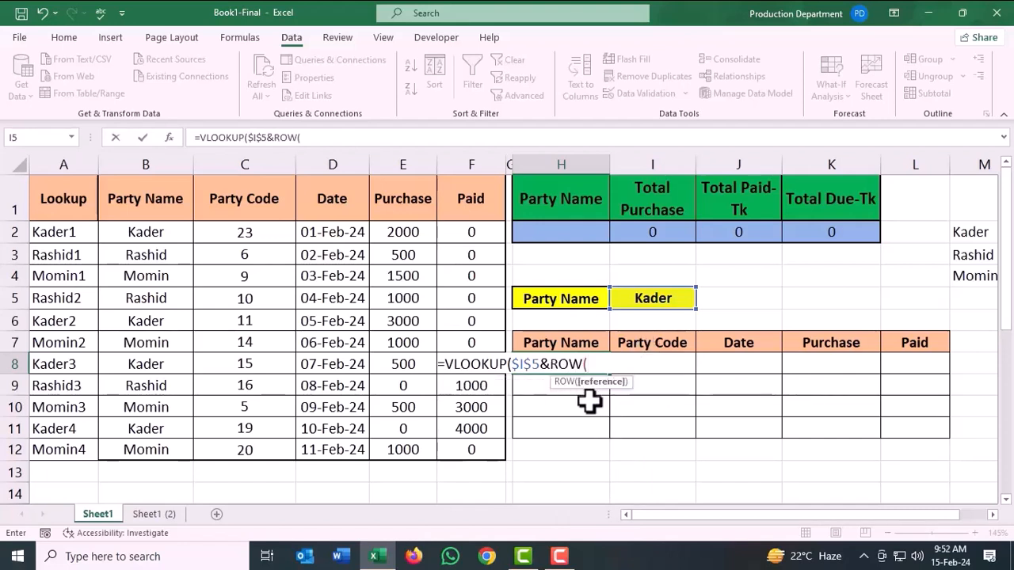
type(")-")
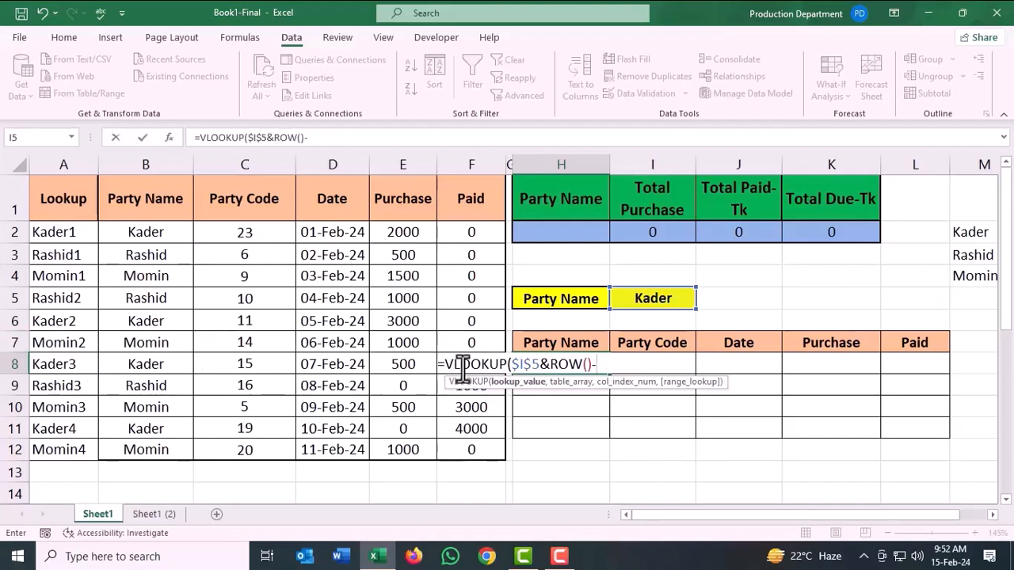
type(",")
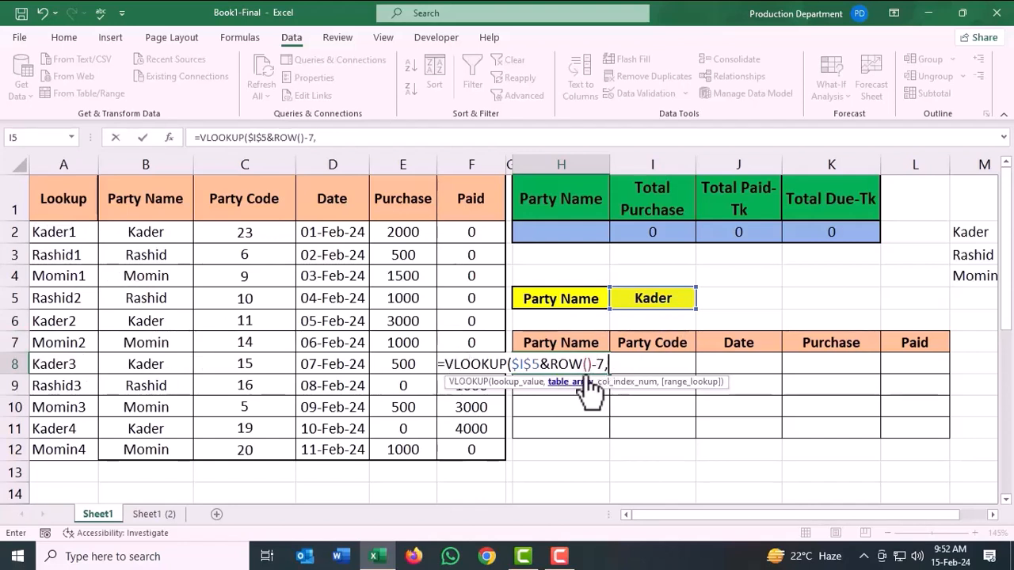
Set the VLOOKUP table array to the absolute range $A$1:$F$12.
left_click_drag(83, 205, 465, 444)
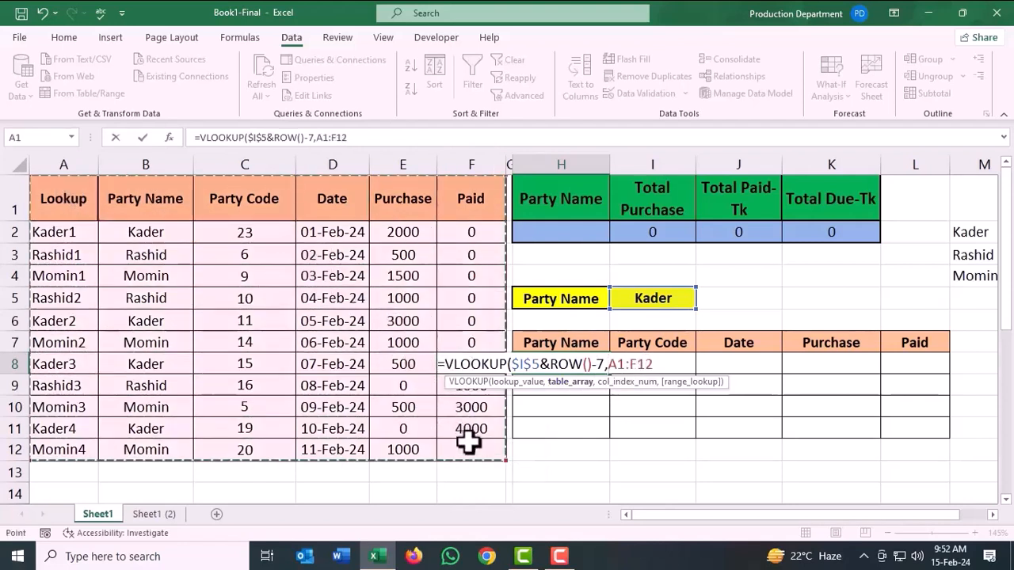
key("F4")
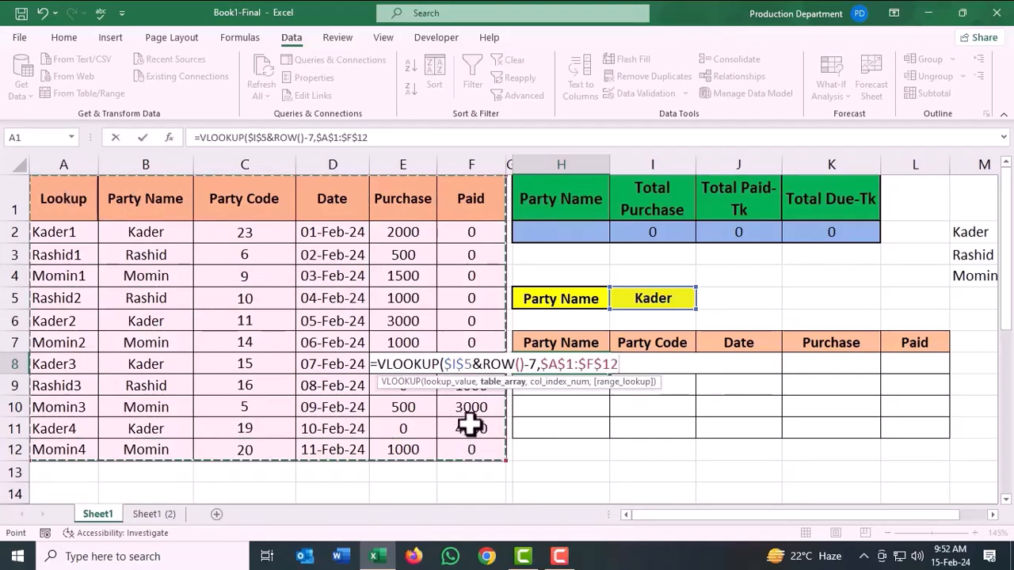
type(",")
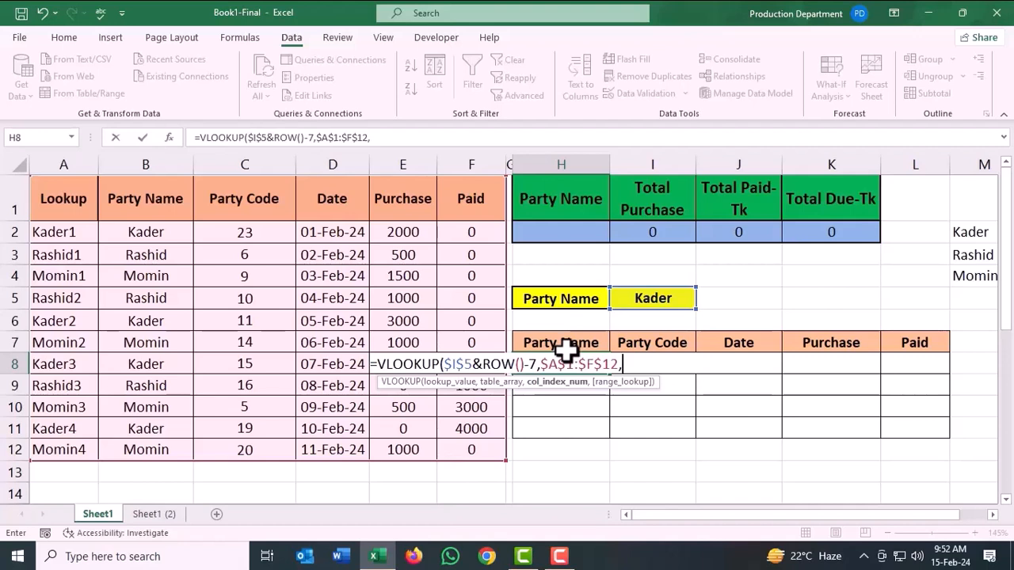
Add MATCH(H$7,$A$1:$F$1,0) as the column index of the VLOOKUP in H8.
type("mat")
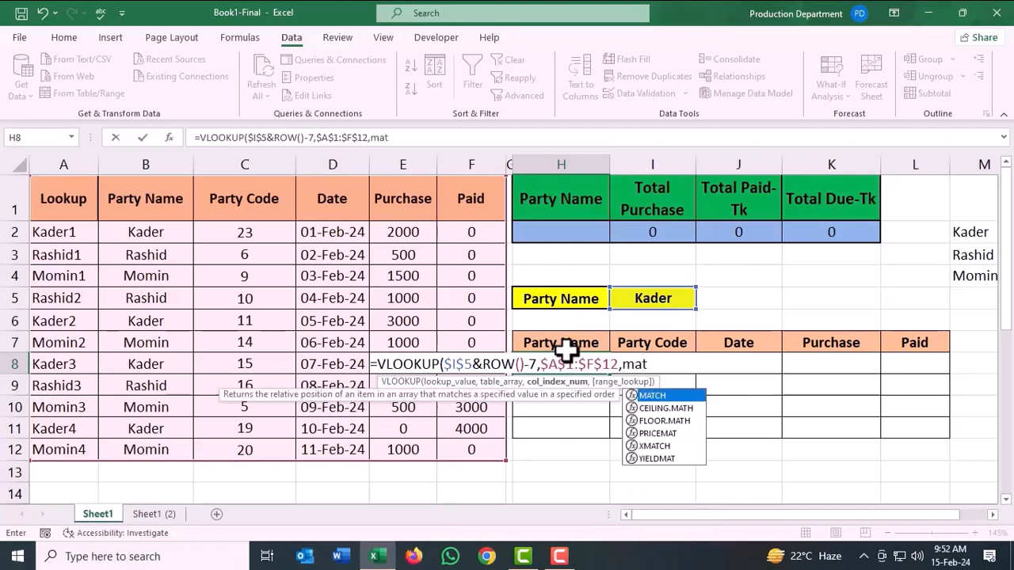
key("Tab")
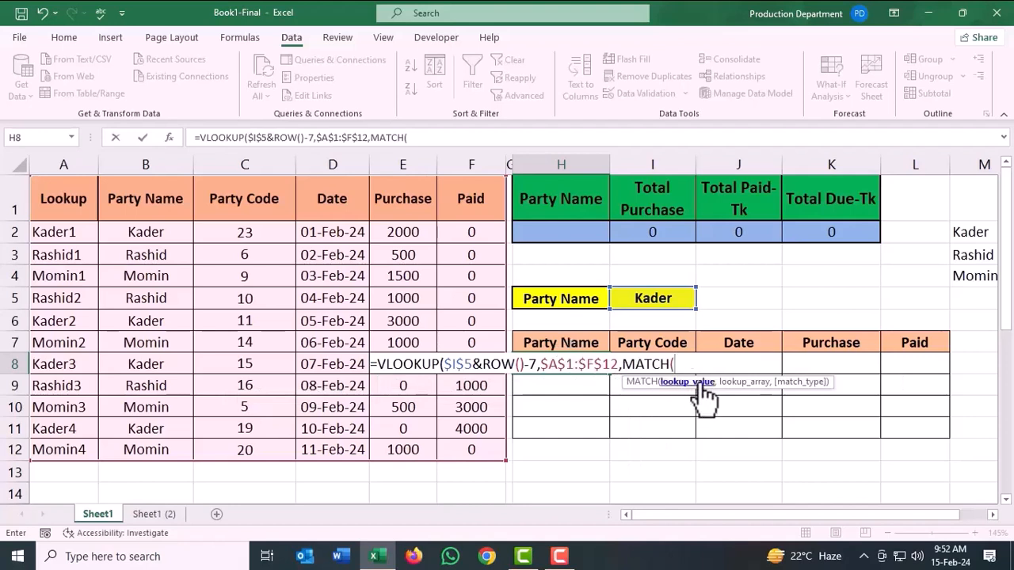
left_click(559, 342)
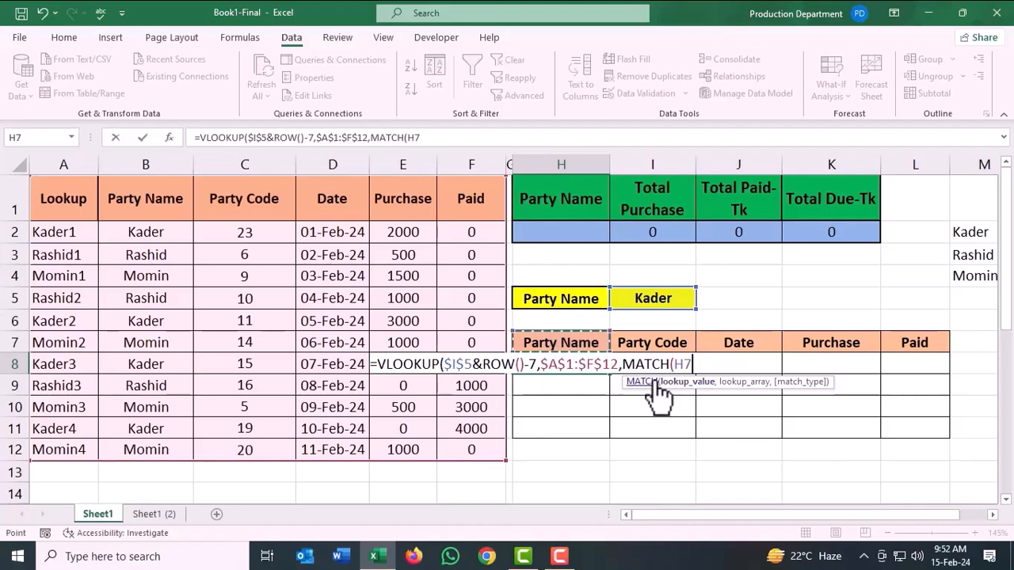
key("F4")
key("F4")
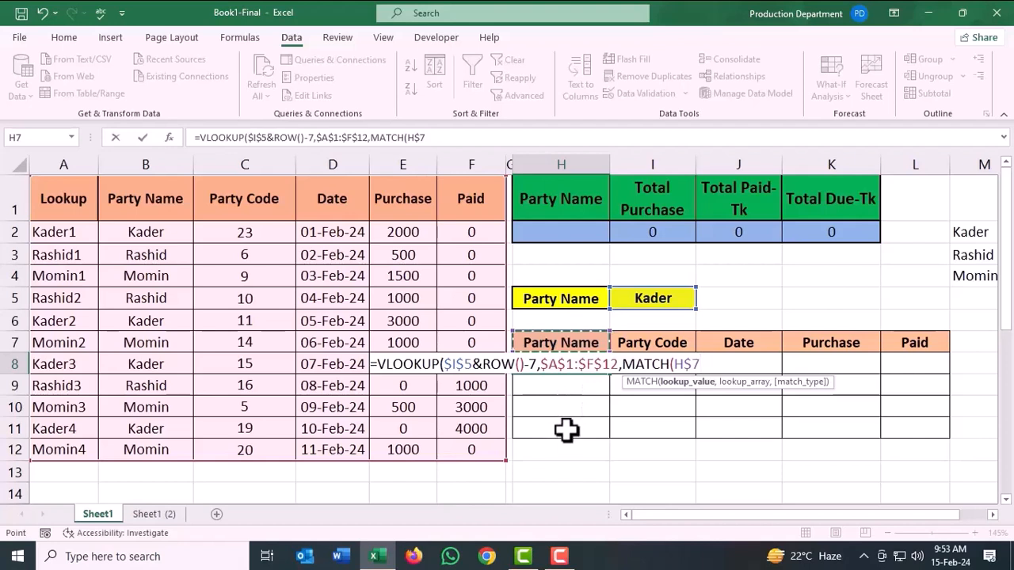
type(",")
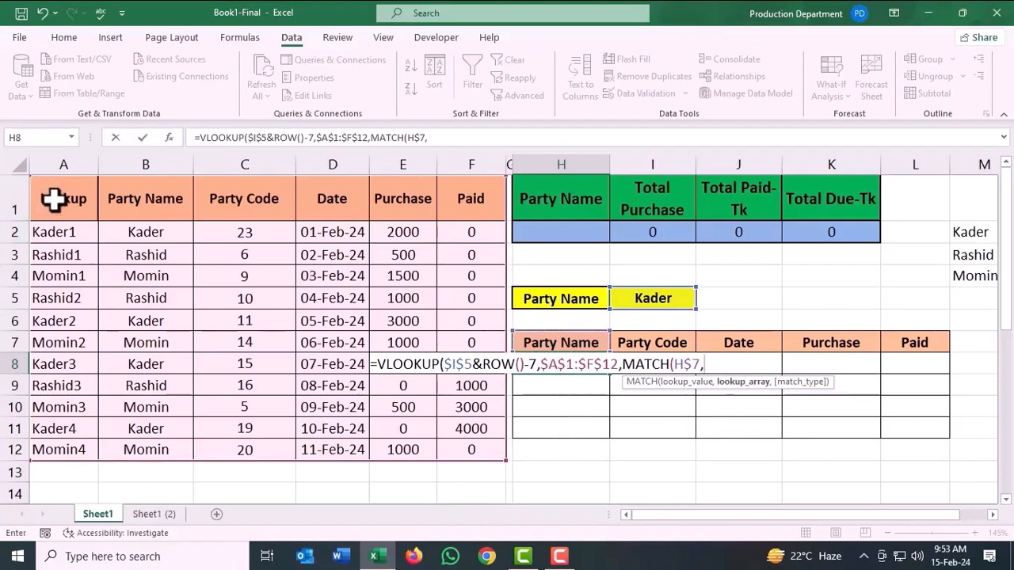
left_click_drag(50, 199, 458, 208)
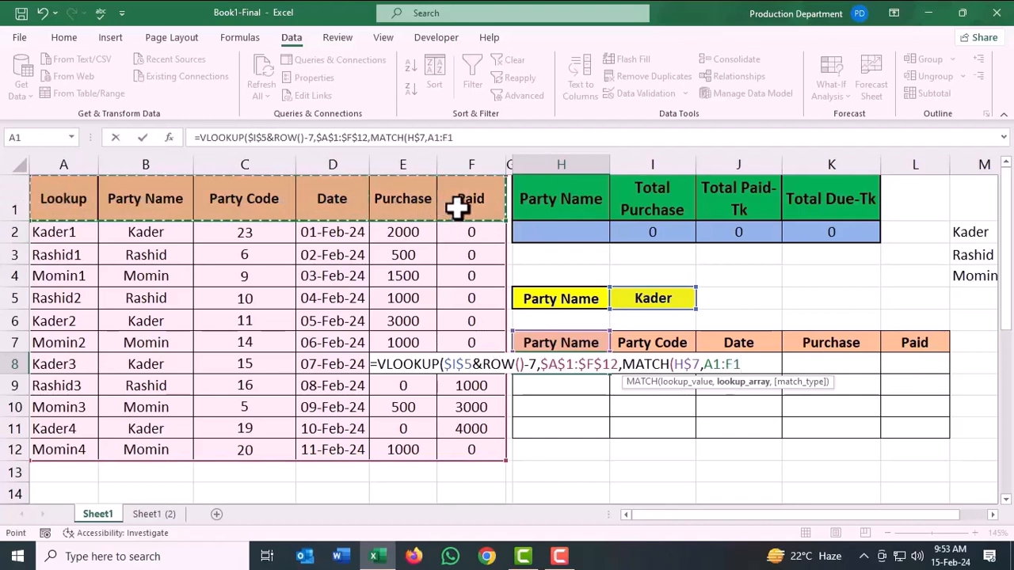
key("F4")
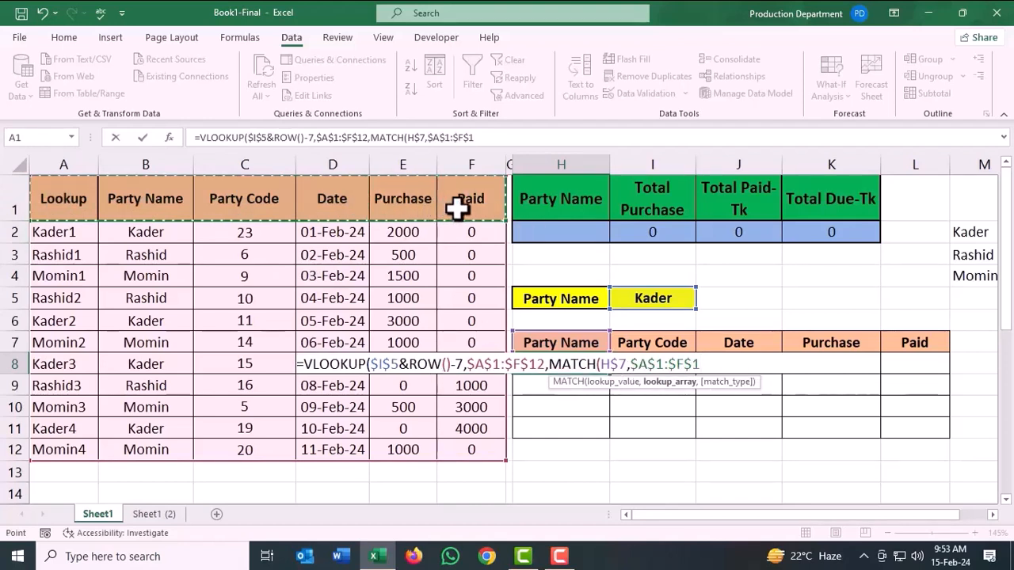
type(",")
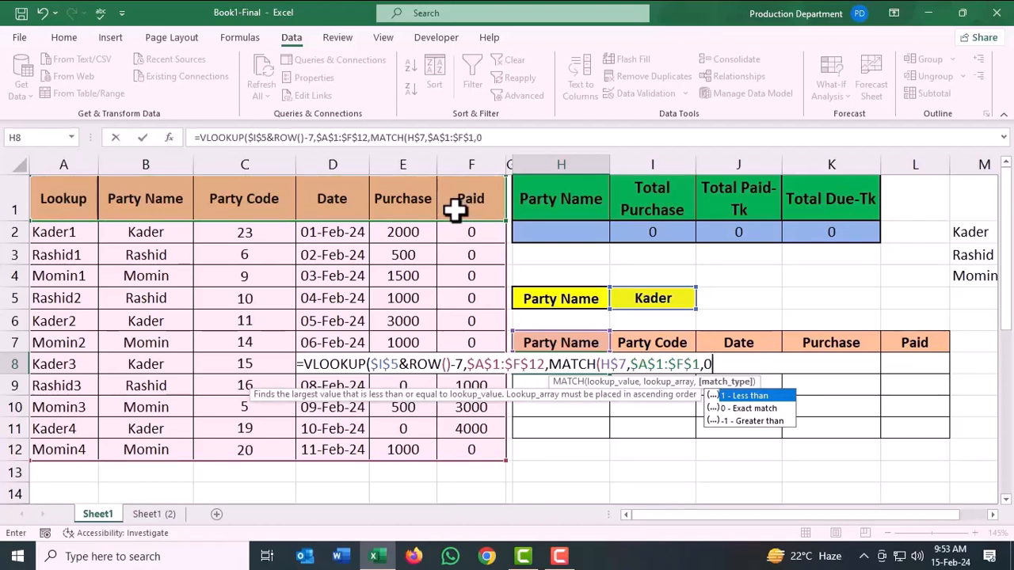
type("0)")
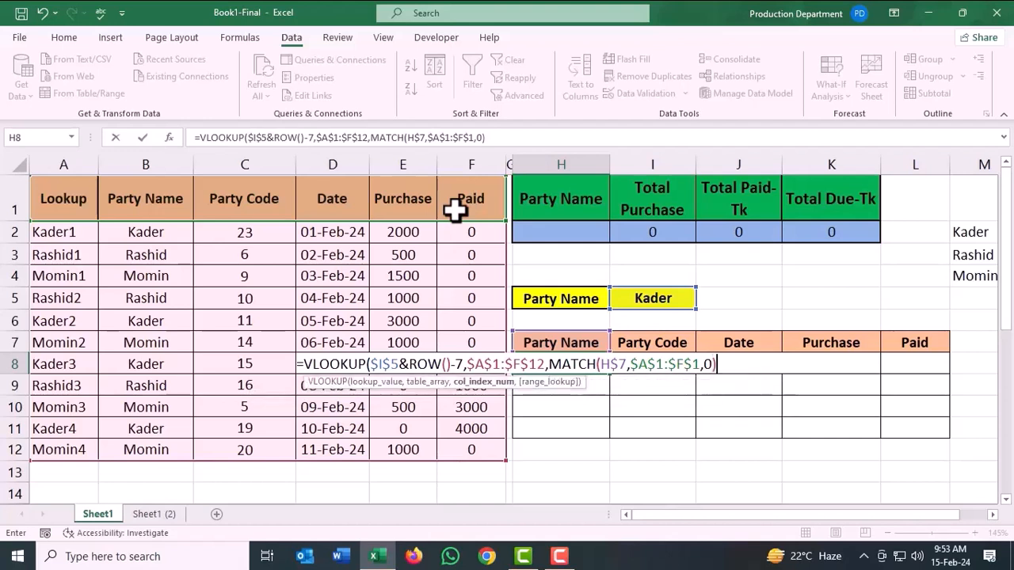
type(",")
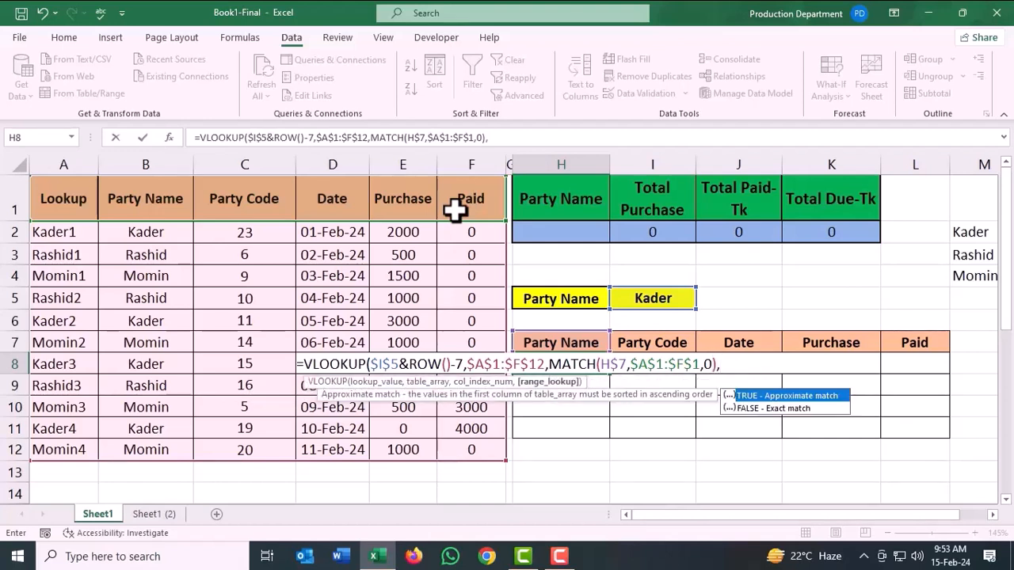
type("0)")
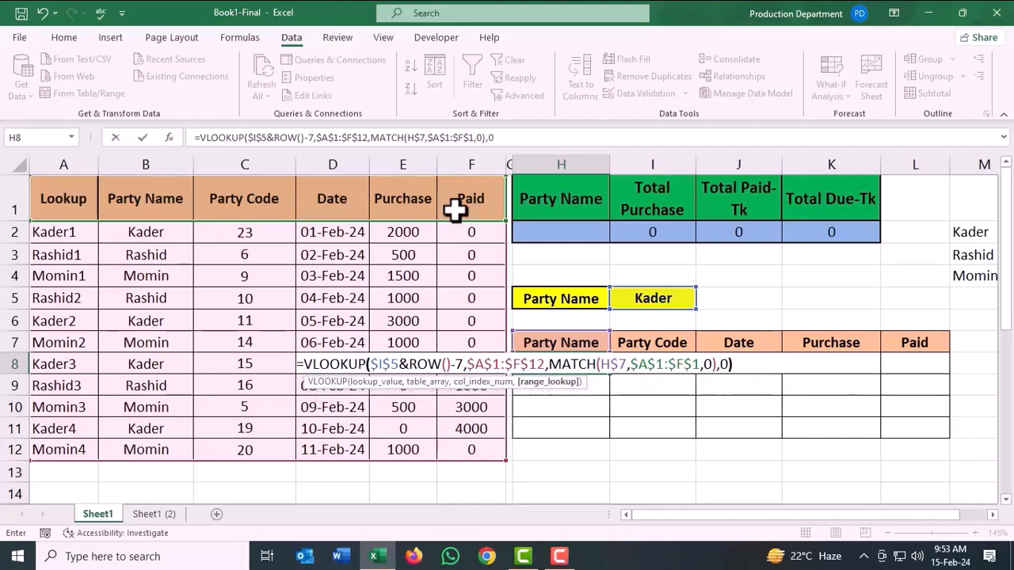
Complete the H8 formula with range lookup 0 for an exact match, and fill it across through L8.
key("Return")
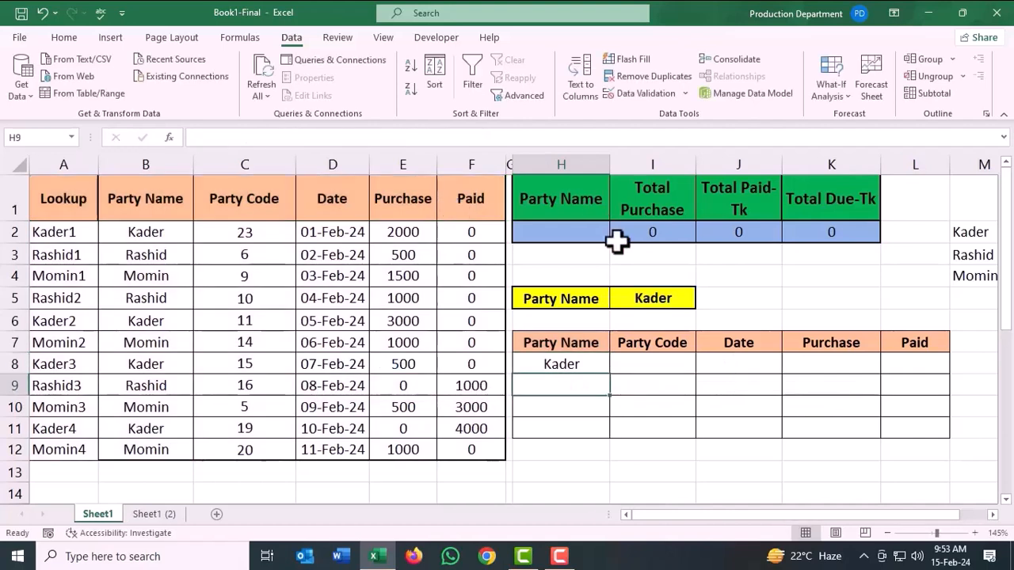
left_click(584, 363)
left_click_drag(613, 378, 911, 377)
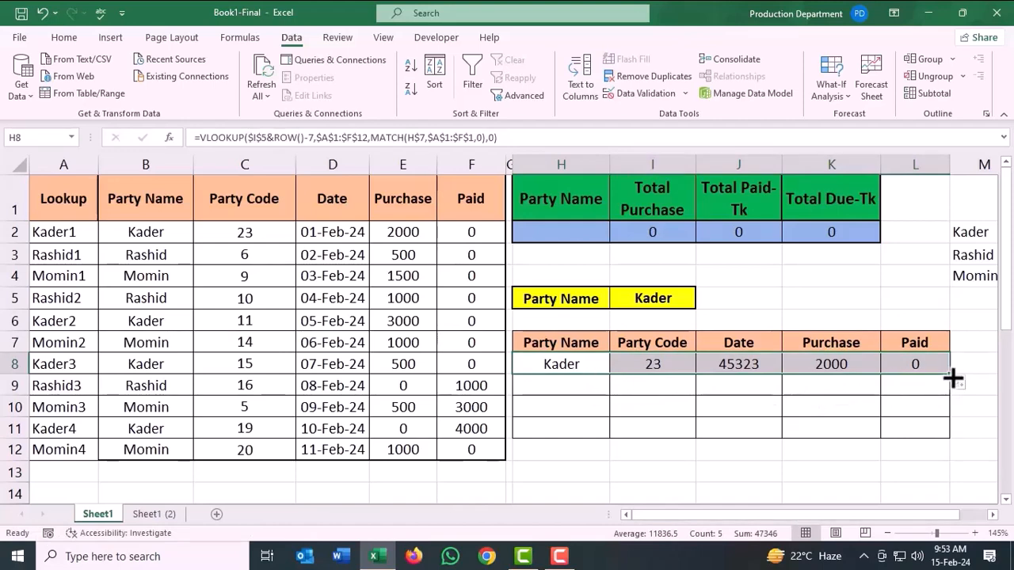
Fill the VLOOKUP formulas from H8:L8 down through row 19 and check the cells below the party's last transaction.
left_click_drag(955, 379, 911, 485)
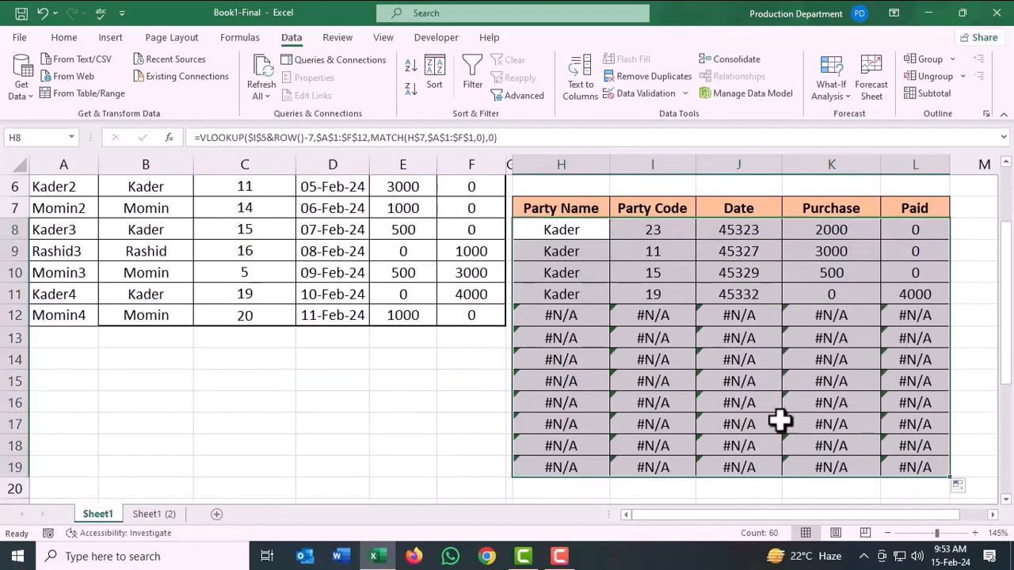
scroll(744, 415, "up", 2)
scroll(611, 383, "down", 1)
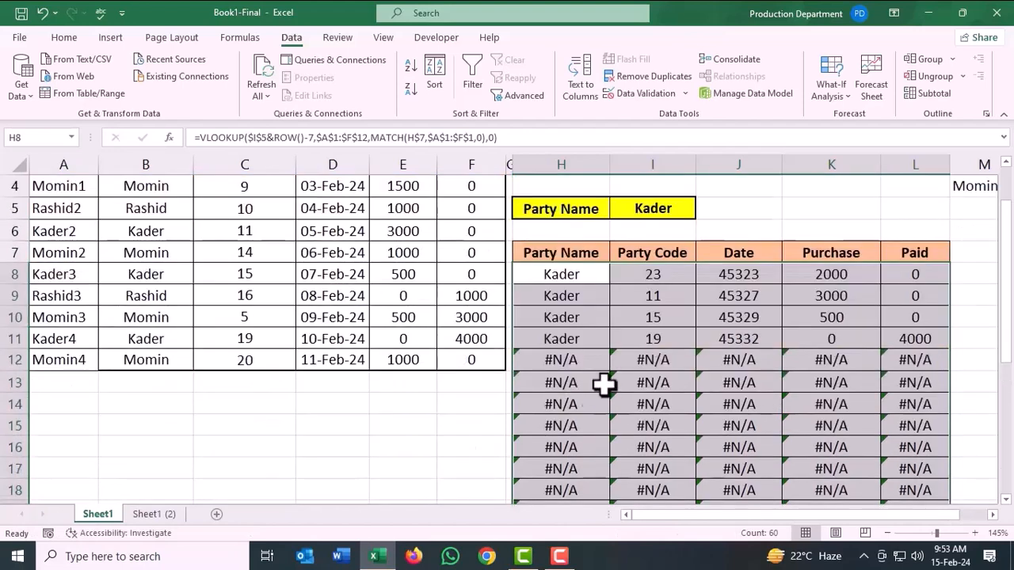
left_click(741, 403)
left_click(564, 360)
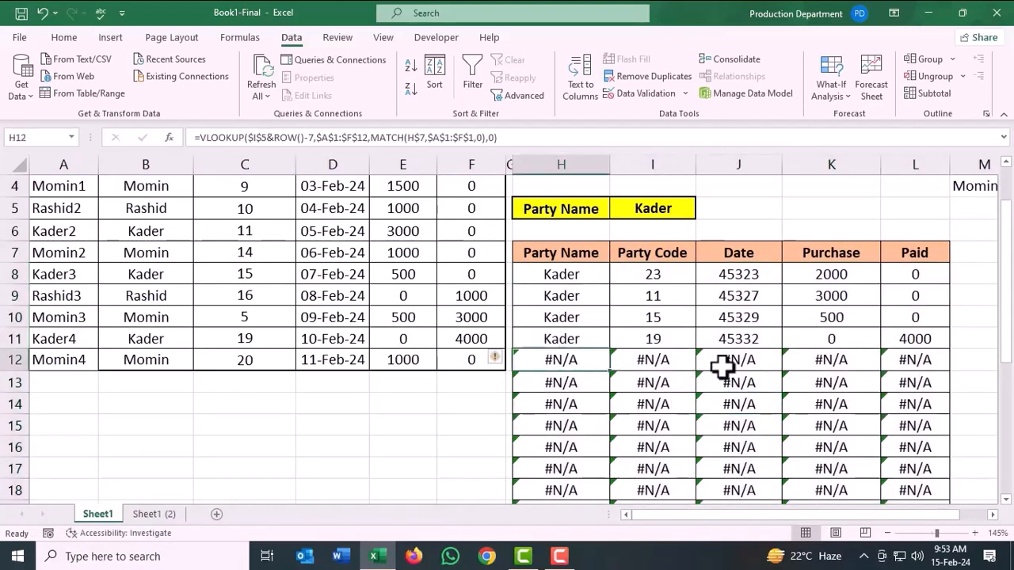
left_click(723, 367)
left_click(837, 400)
left_click(797, 446)
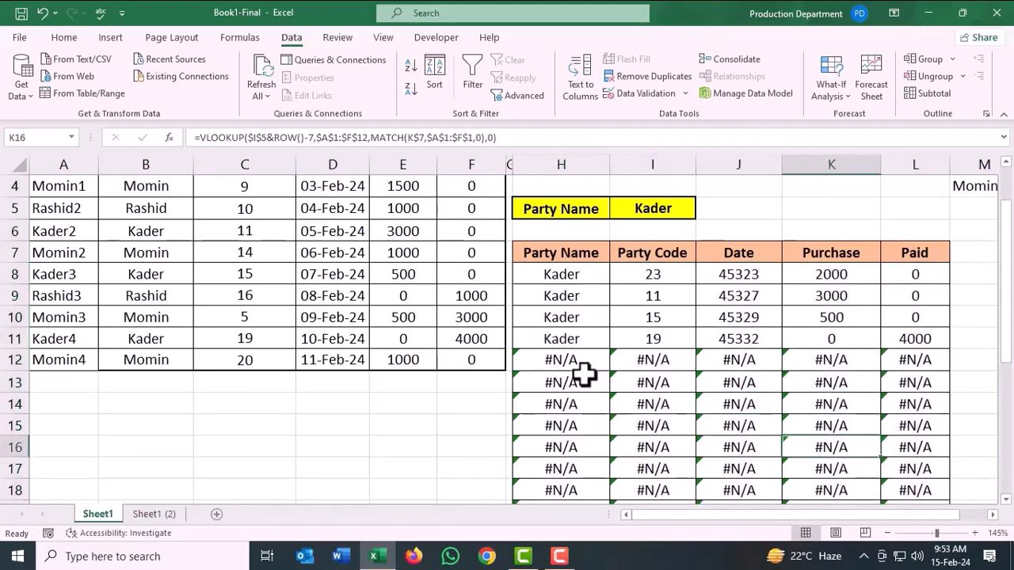
Wrap the VLOOKUP formula in H8 in IFERROR with an empty string "" as the value if error.
scroll(591, 380, "up", 1)
left_click(586, 366)
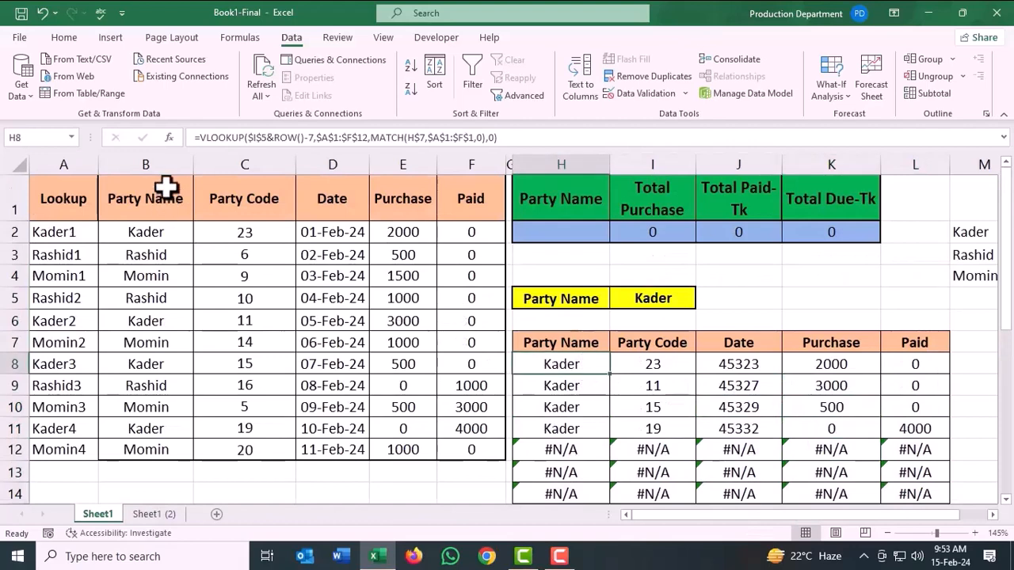
left_click(198, 137)
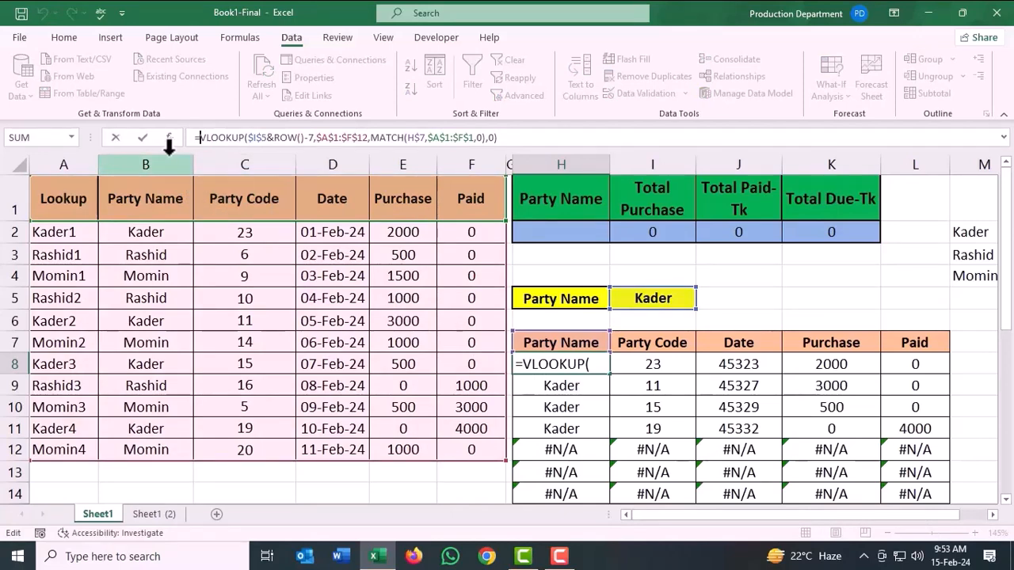
type("if")
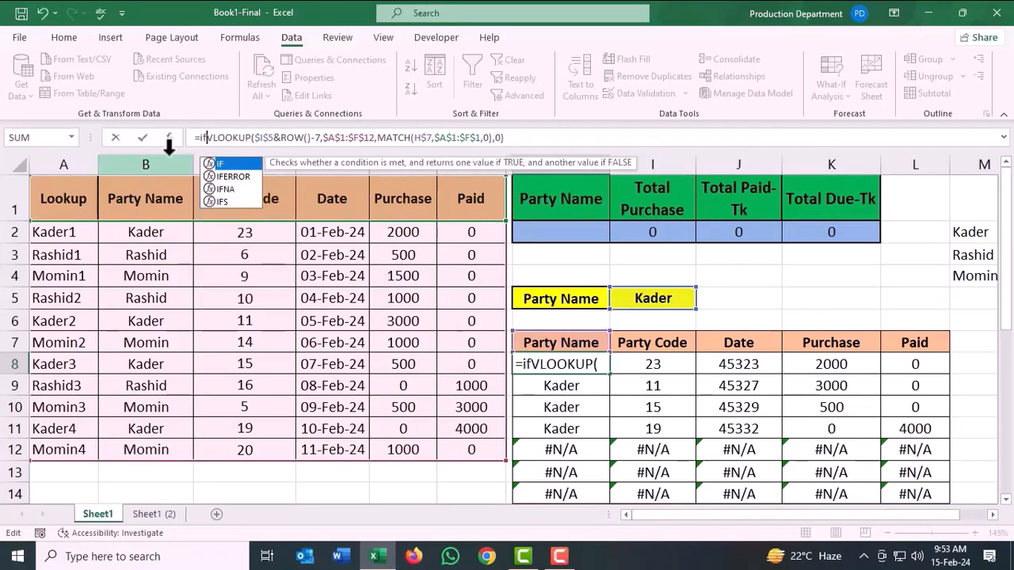
left_click(231, 176)
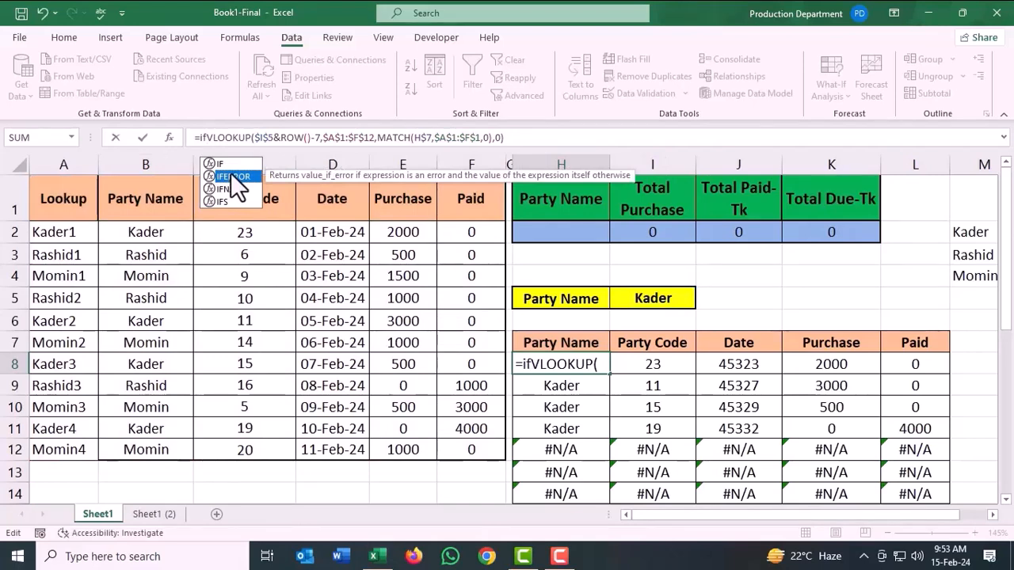
double_click(231, 176)
left_click(551, 137)
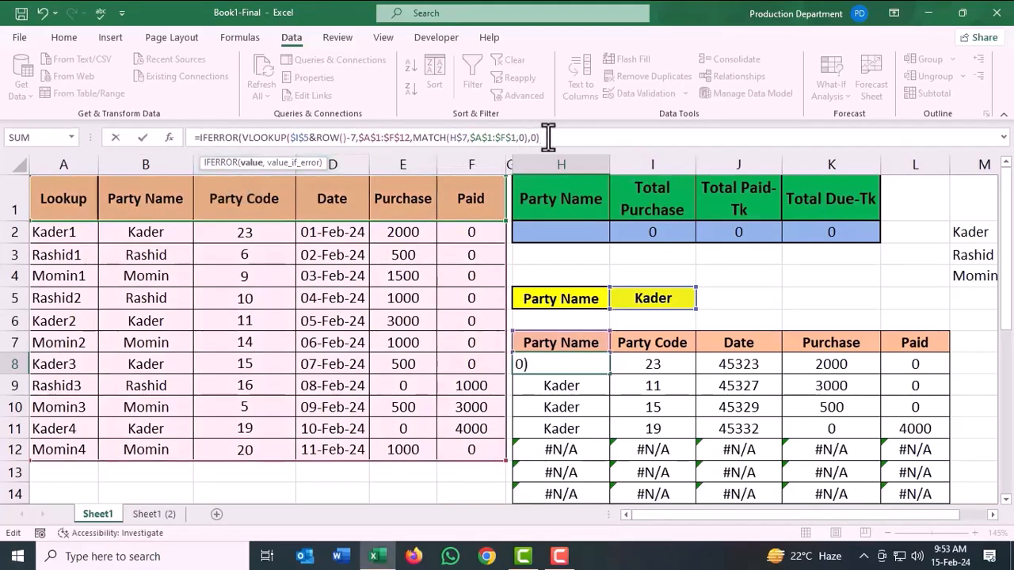
type(",")
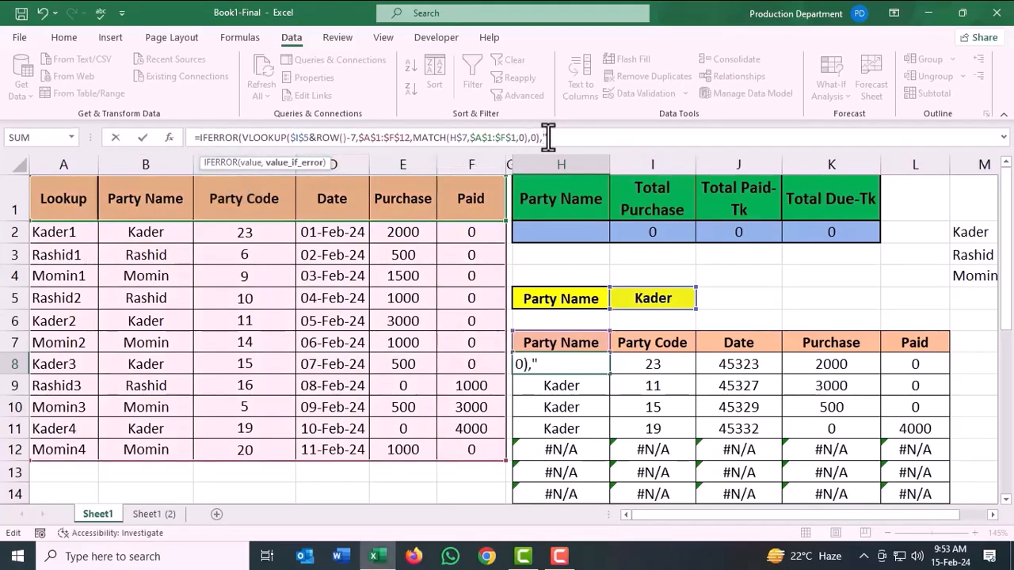
type("\"\"")
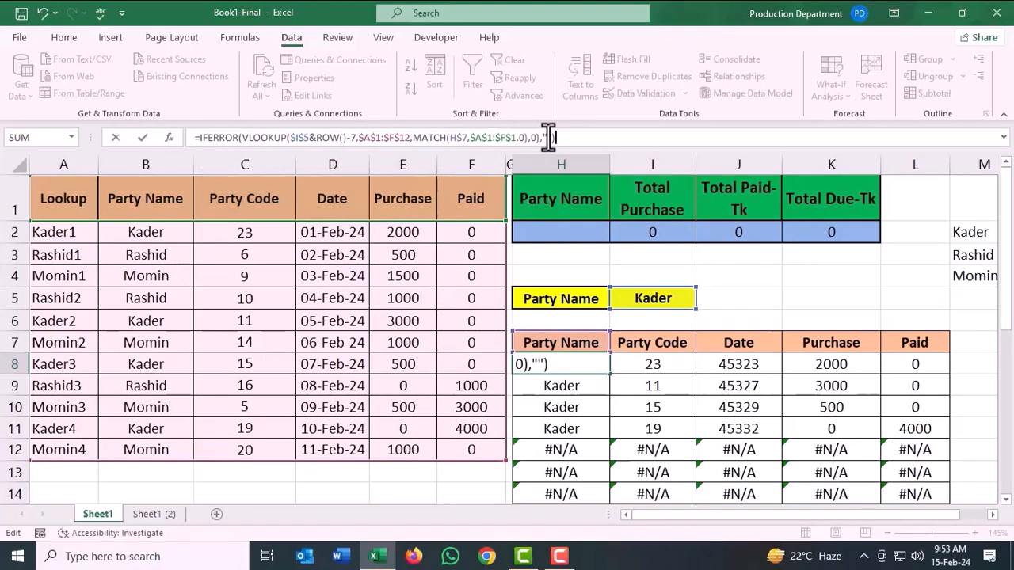
key("Return")
Fill the IFERROR formula from H8 across to column L and down through row 19.
left_click(581, 365)
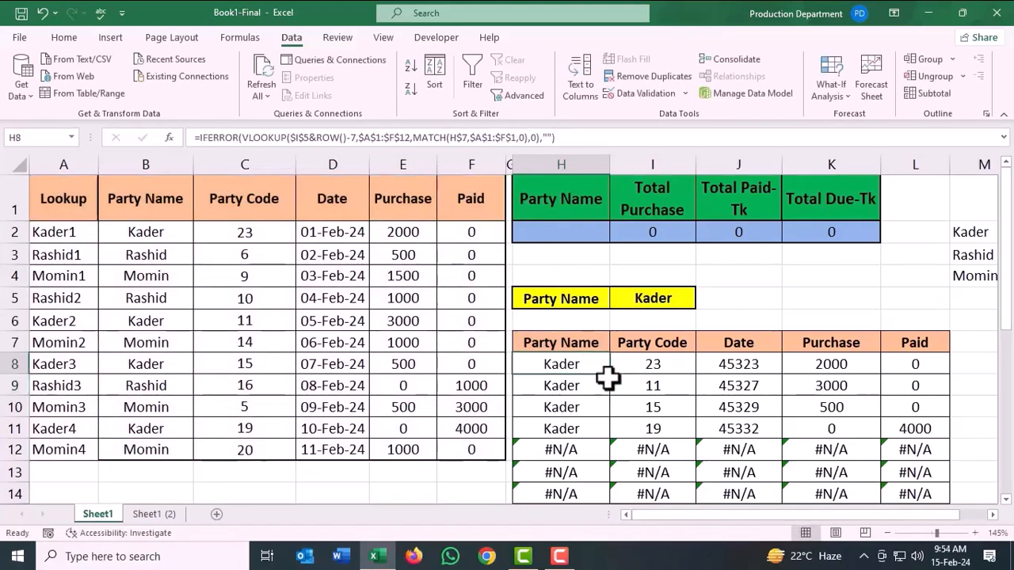
left_click_drag(610, 375, 935, 374)
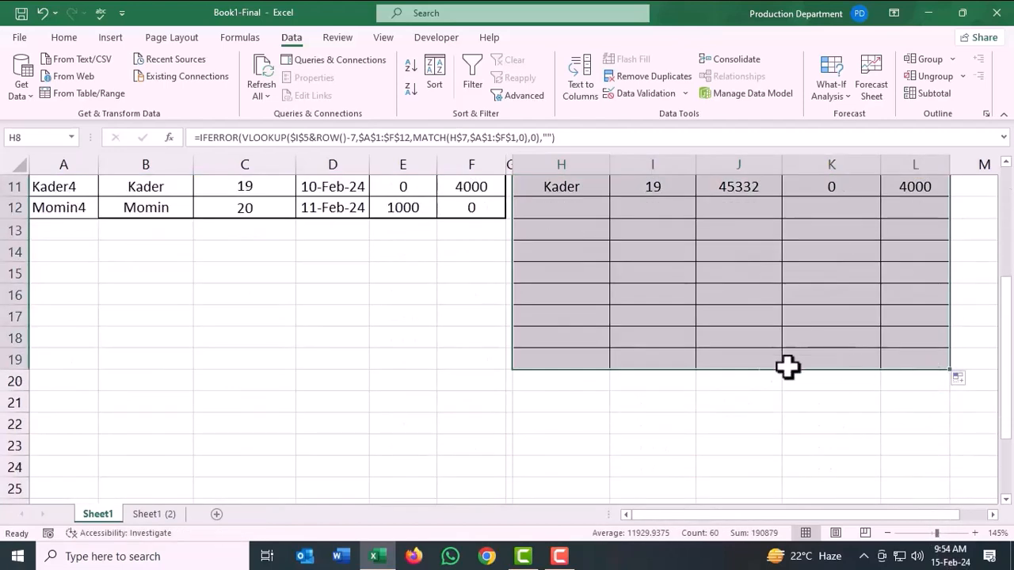
scroll(787, 367, "up", 3)
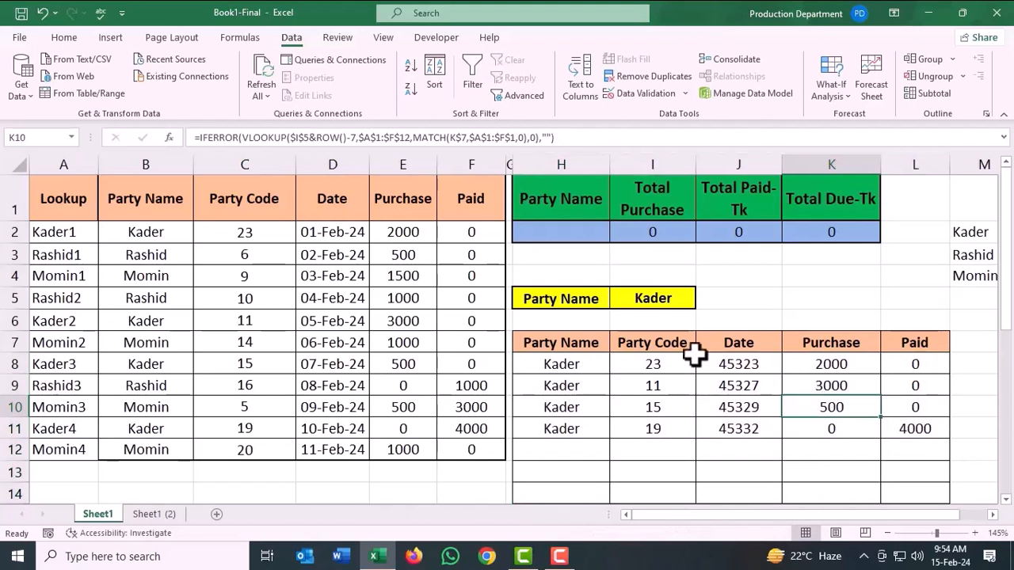
Test the Party Name dropdown in I5 by choosing the second party, the third party and the first party again.
left_click(652, 299)
left_click(701, 301)
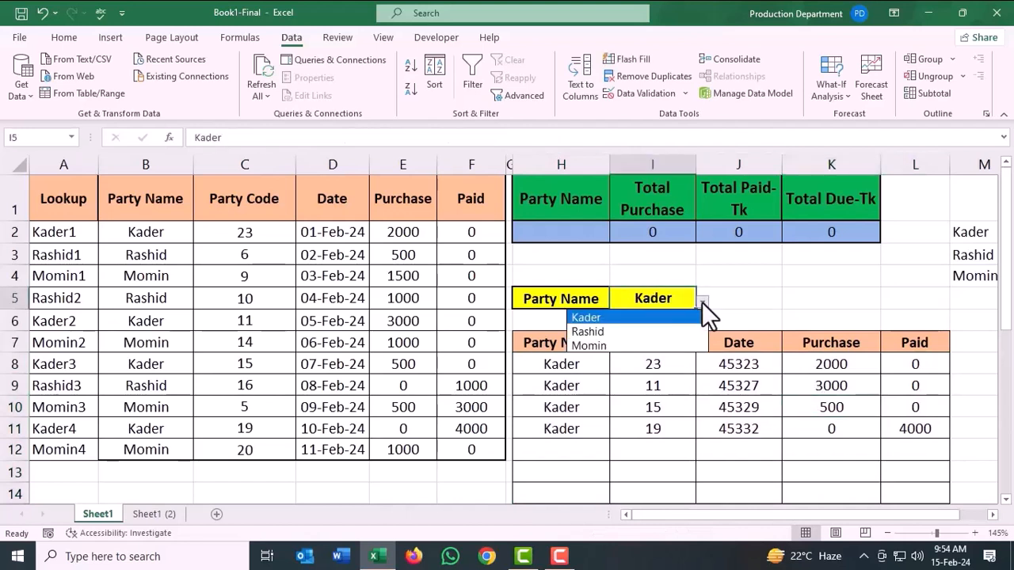
left_click(630, 331)
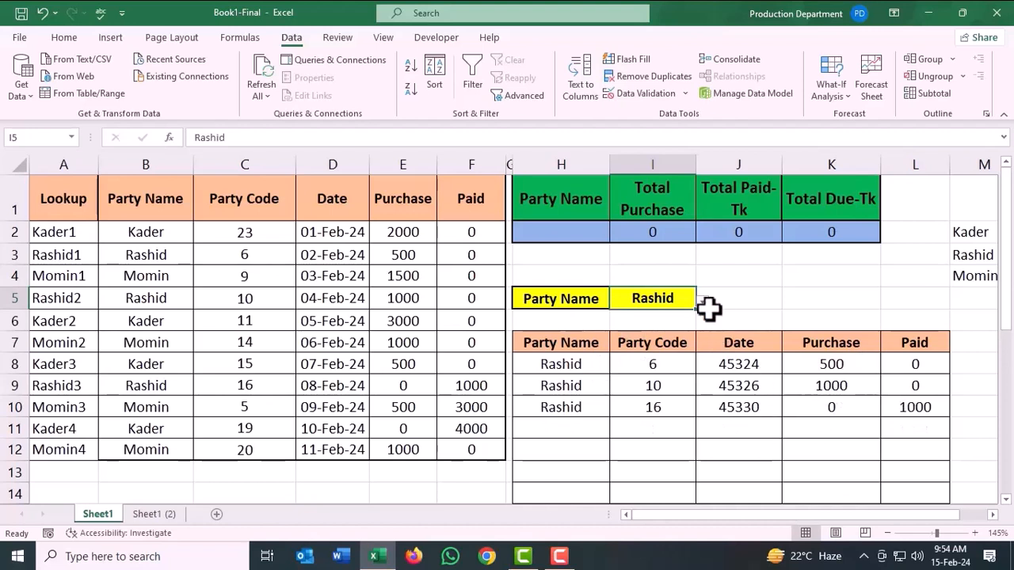
left_click(702, 302)
left_click(631, 346)
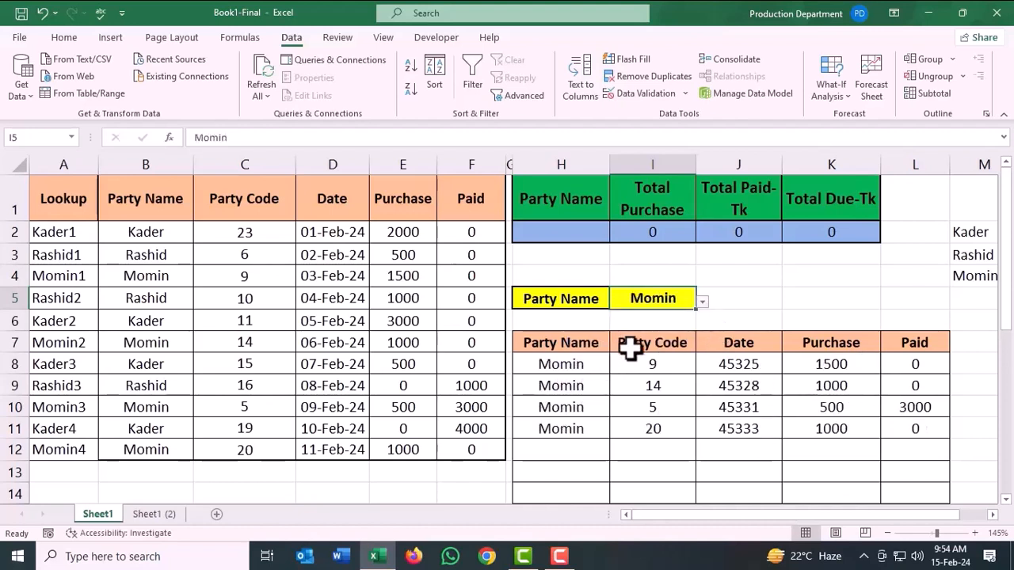
left_click(702, 302)
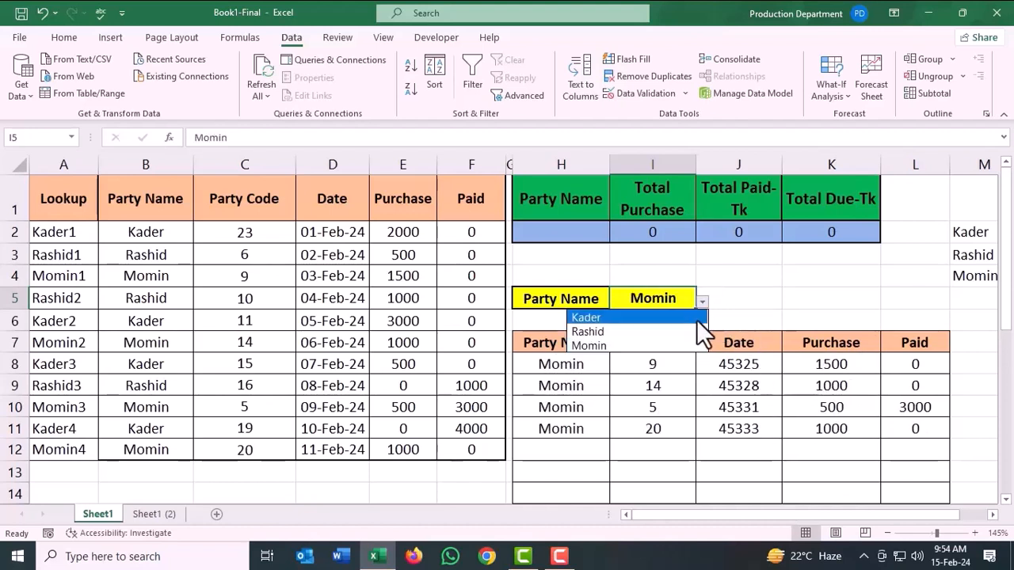
left_click(616, 318)
Enter =UNIQUE(H8:H11) in H2 to return the selected party's name in the summary table.
key("Left")
key("Up")
key("Up")
key("Up")
type("=")
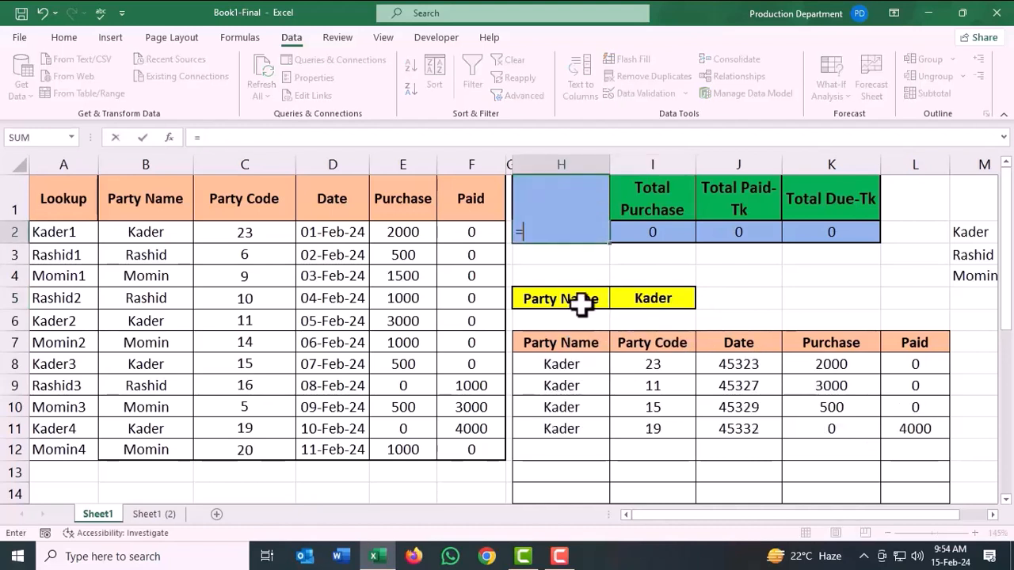
type("un")
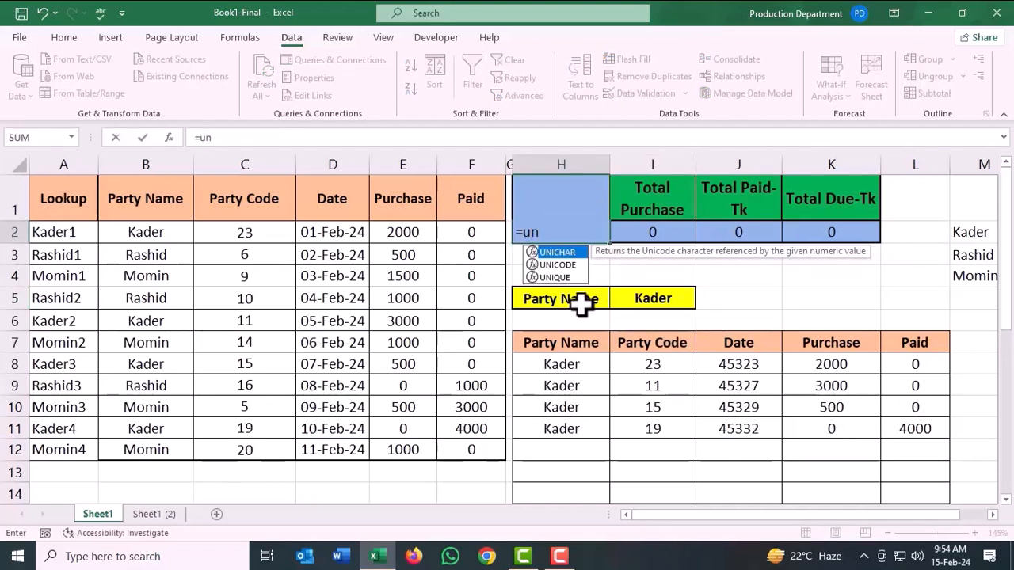
left_click(559, 276)
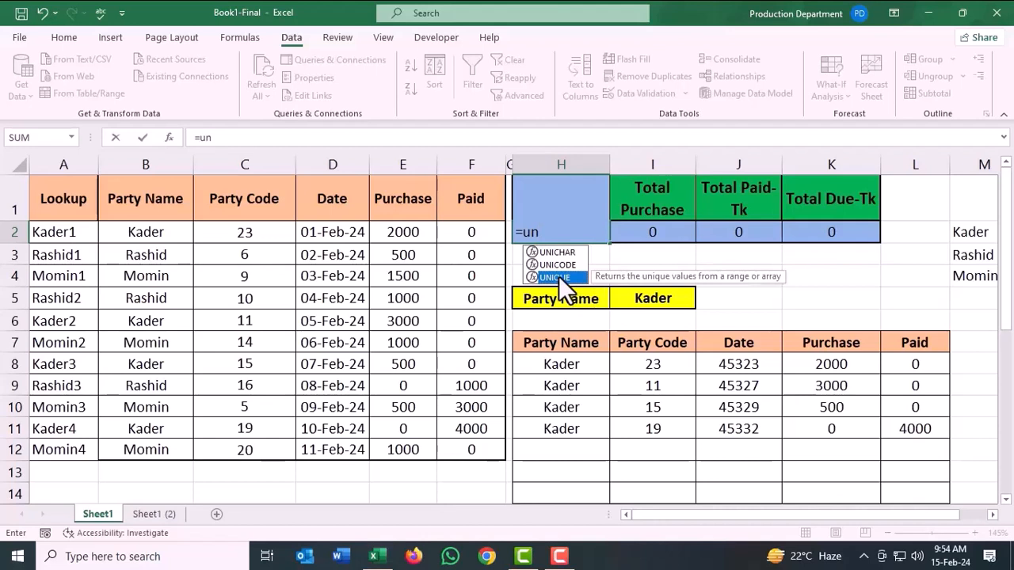
double_click(558, 277)
left_click_drag(590, 360, 585, 428)
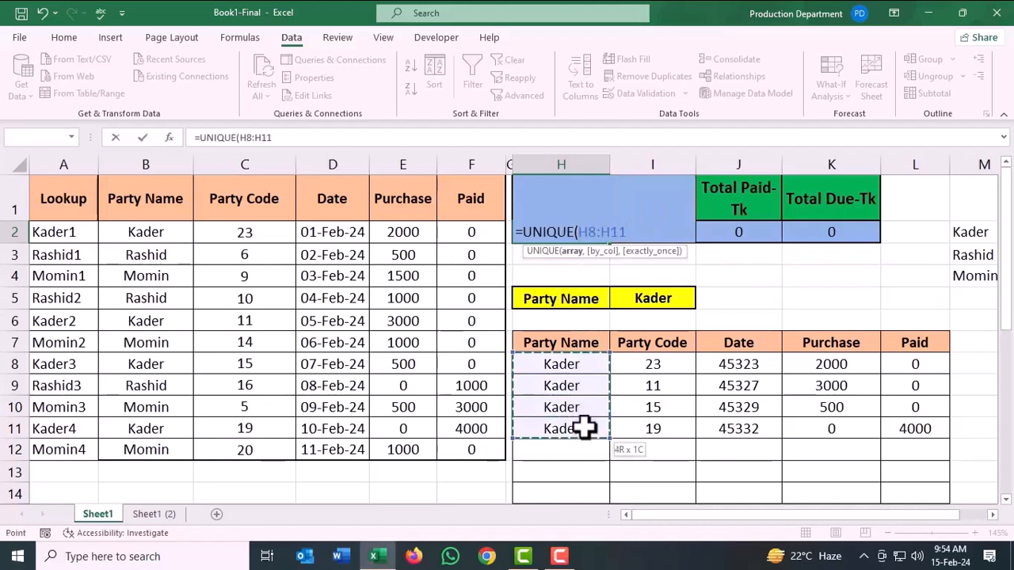
key("Return")
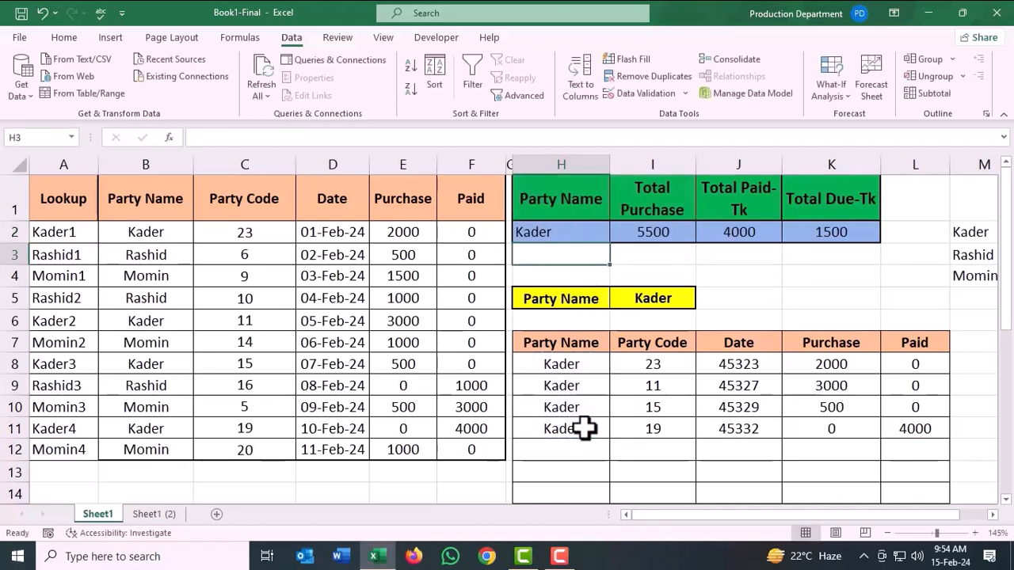
Center the party name in summary cell H2 horizontally.
left_click(576, 236)
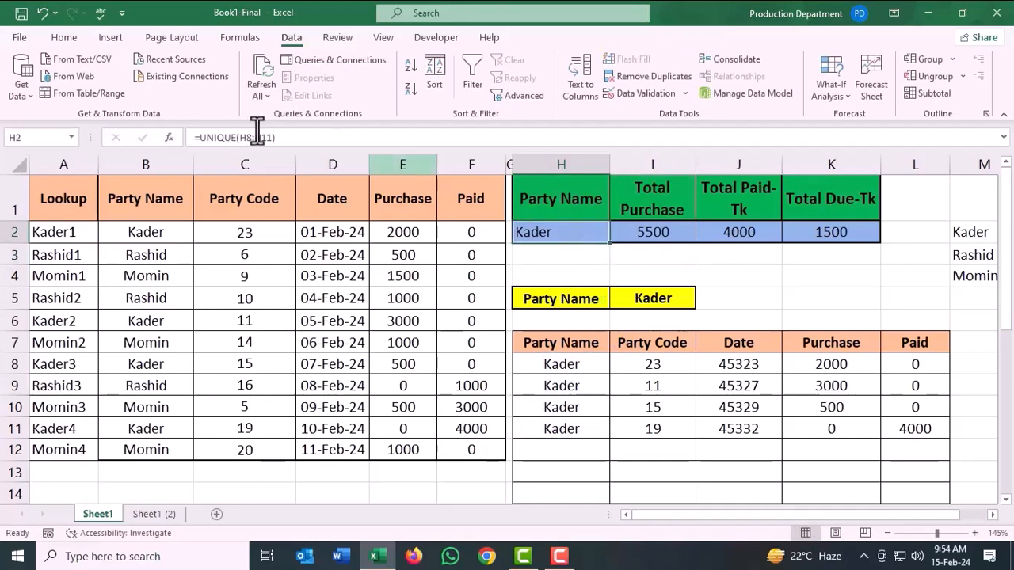
left_click(67, 39)
left_click(275, 90)
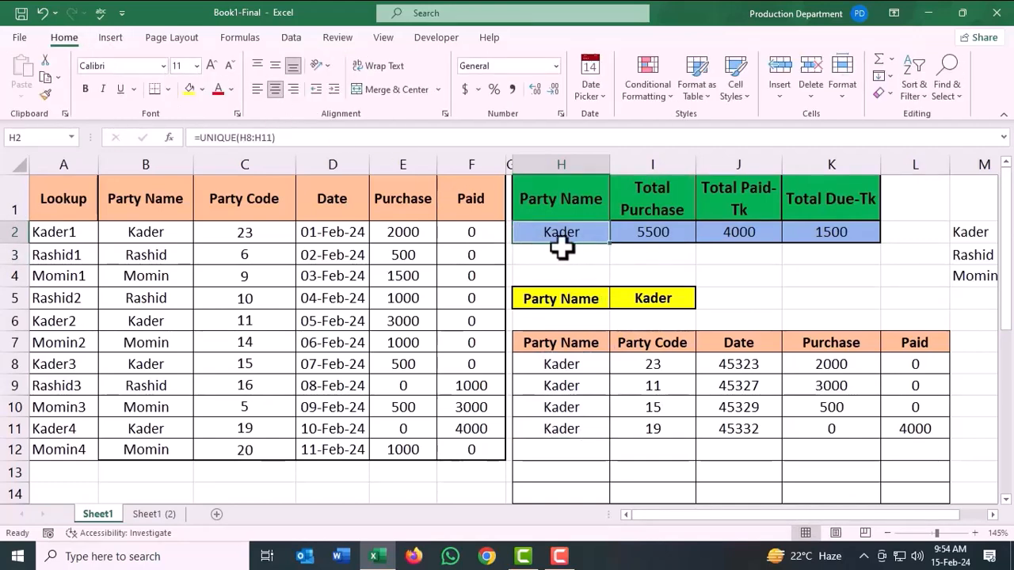
Clear the existing total purchase, total paid and total due contents from I2:K2.
left_click_drag(652, 233, 739, 232)
key("Delete")
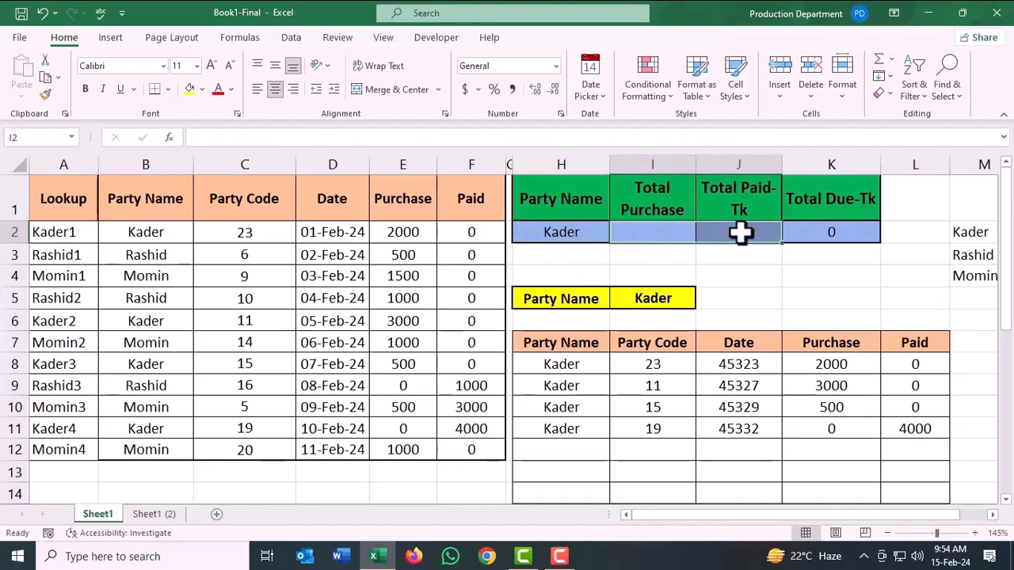
left_click(832, 231)
key("Delete")
Enter a SUM of the ledger's Purchase column, K8:K19, in the Total Purchase cell I2.
left_click(667, 240)
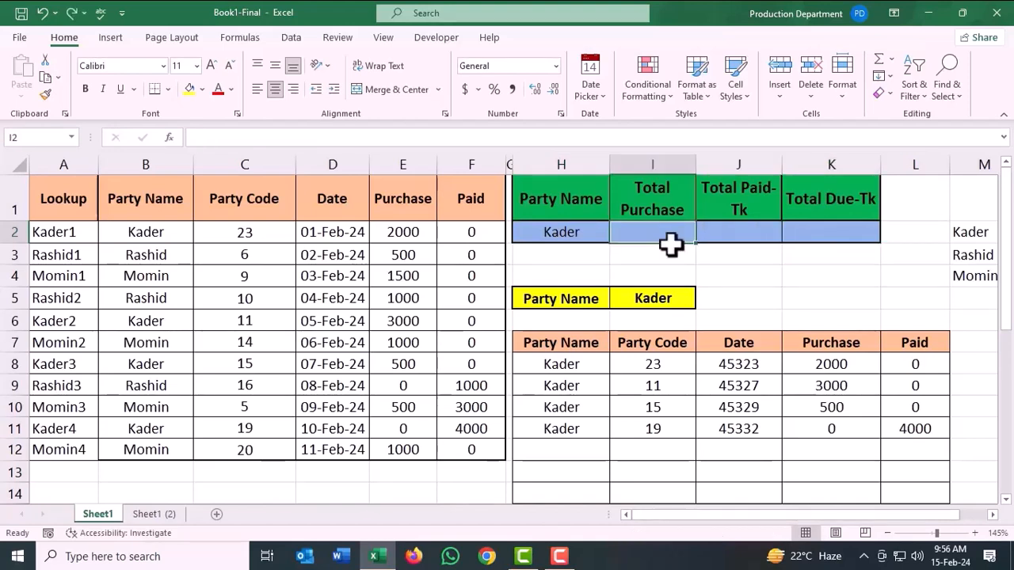
type("=sum(")
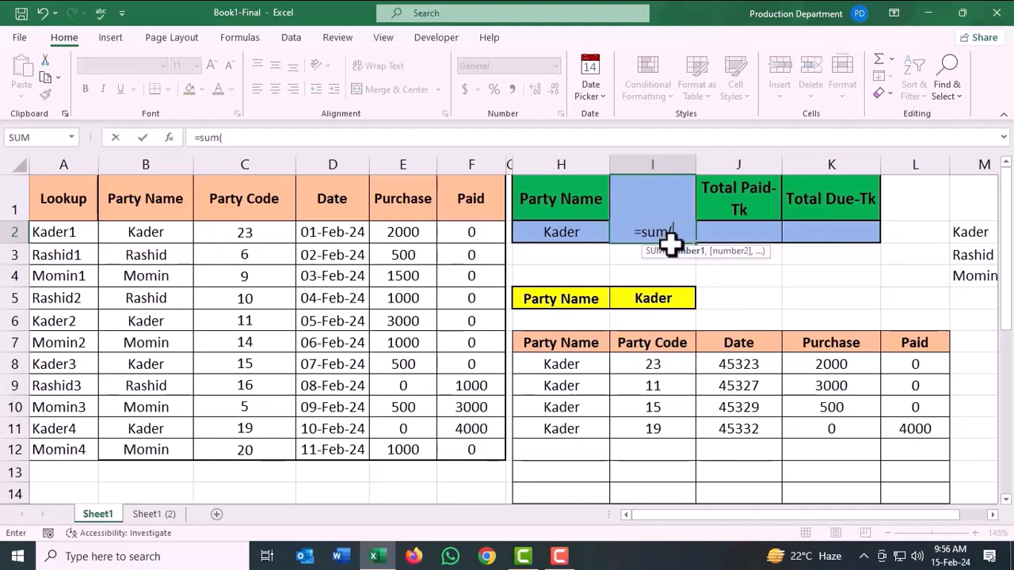
left_click_drag(827, 369, 863, 464)
key("Return")
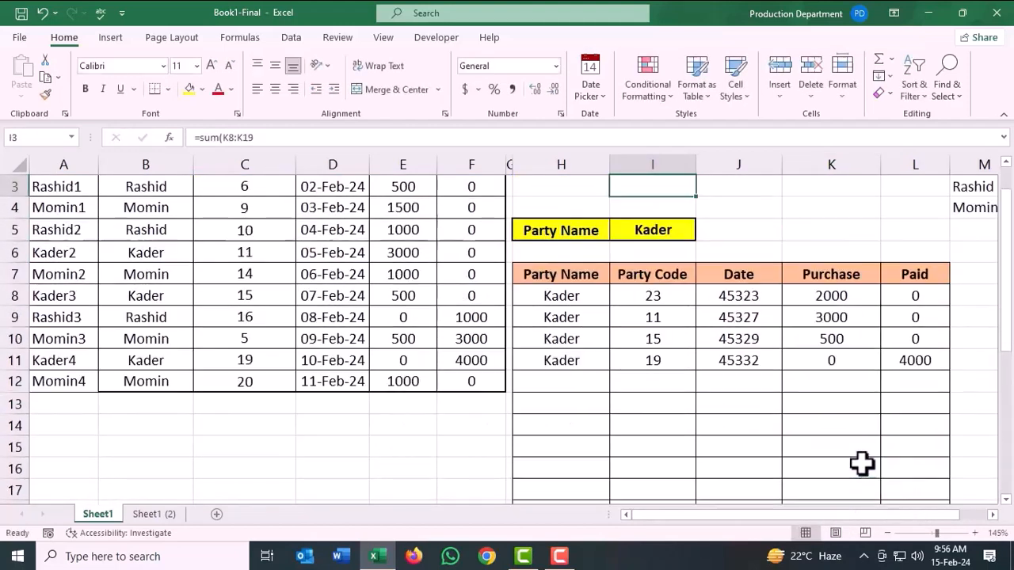
Enter a SUM of the ledger's Paid column, starting at L8, in the Total Paid-Tk cell J2.
scroll(818, 361, "up", 1)
left_click(749, 231)
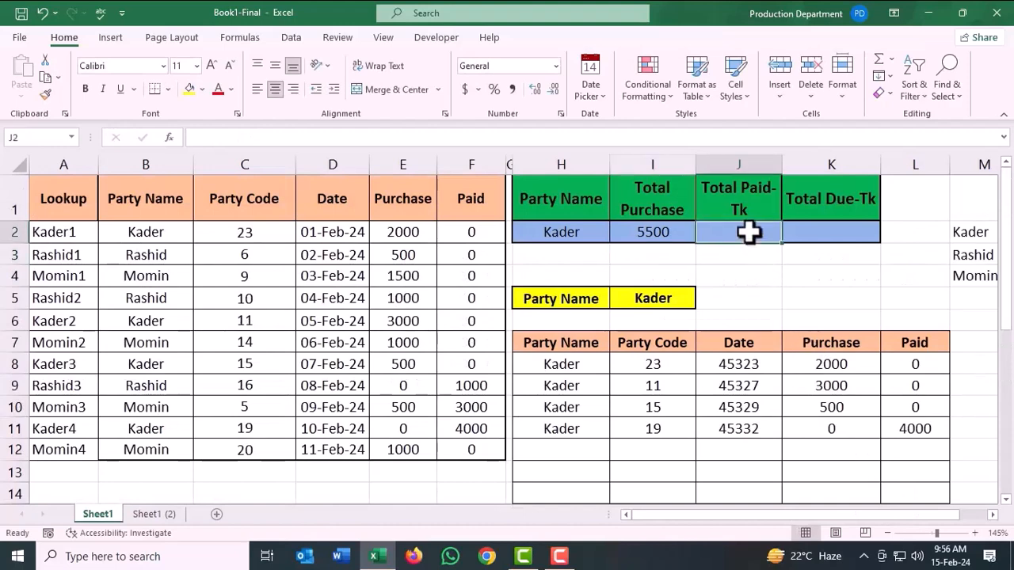
type("=sum(")
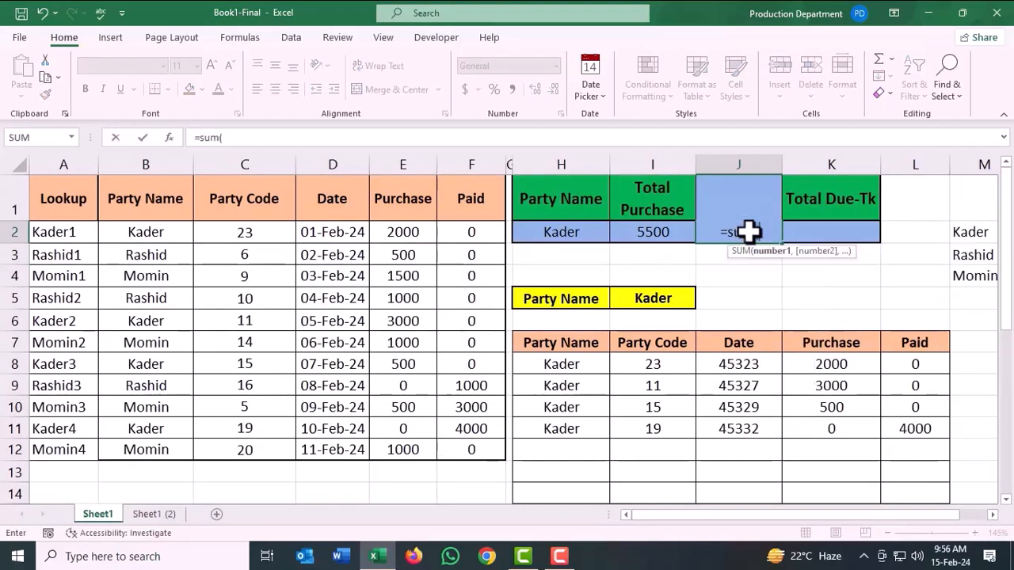
left_click_drag(903, 364, 892, 489)
key("Return")
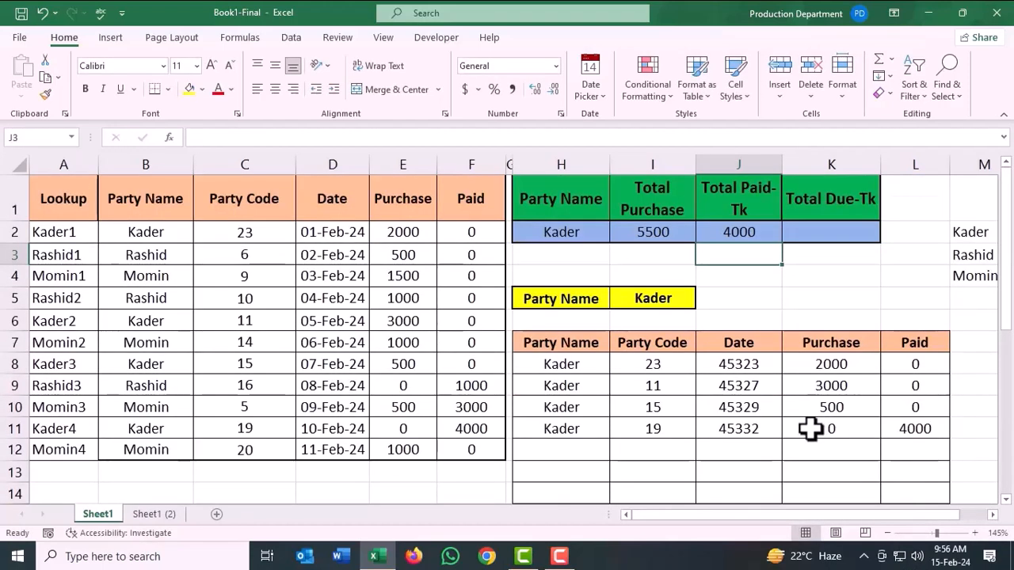
Enter the formula =I2-J2 in the Total Due-Tk cell K2 to subtract total paid from total purchase.
left_click(819, 234)
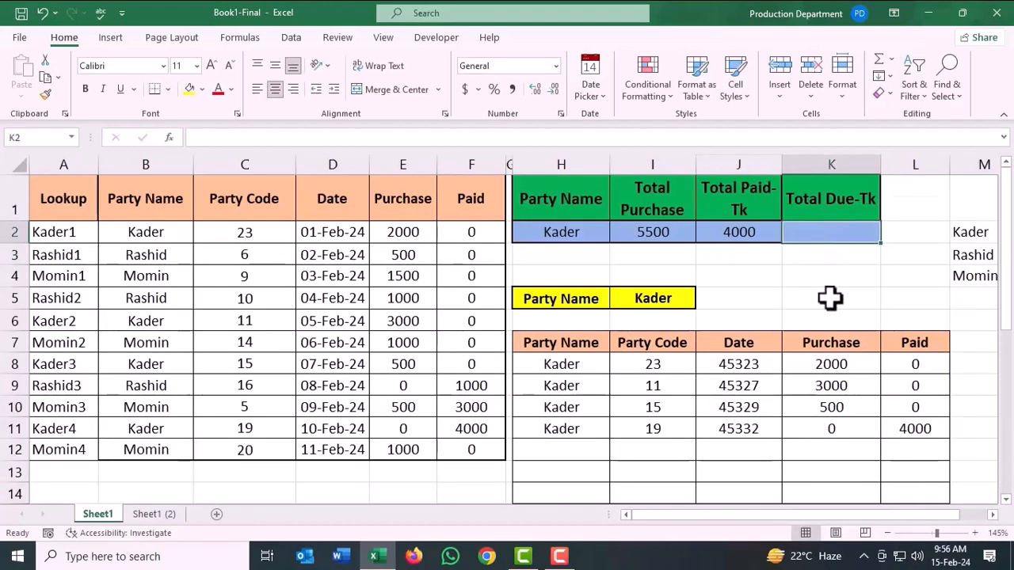
type("=")
left_click(660, 235)
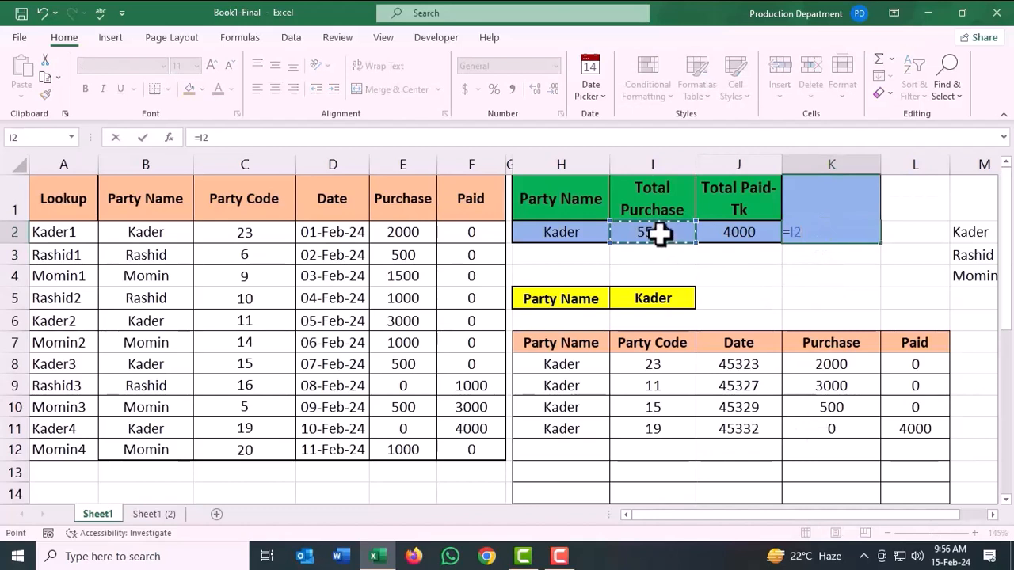
type("-")
left_click(741, 234)
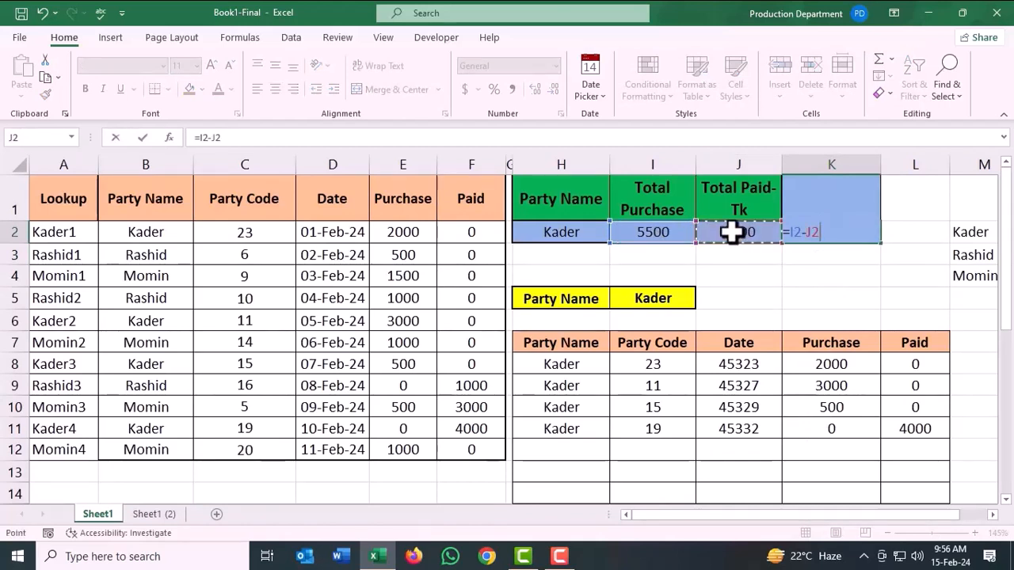
key("Return")
left_click(842, 231)
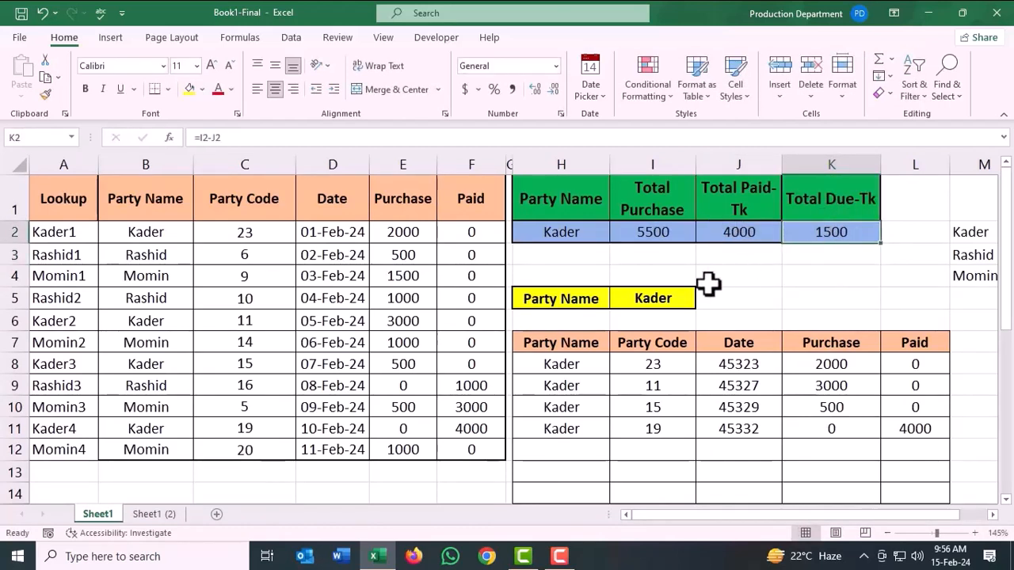
Choose the second party from the Party Name list in I5 and check its purchase and paid amounts against the summary totals.
left_click(685, 296)
left_click(701, 301)
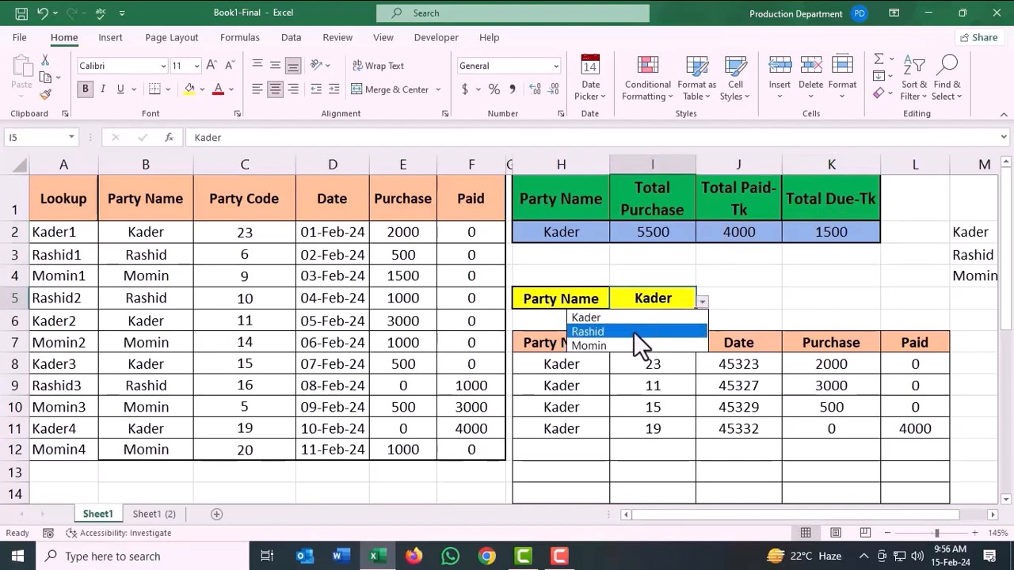
left_click(632, 331)
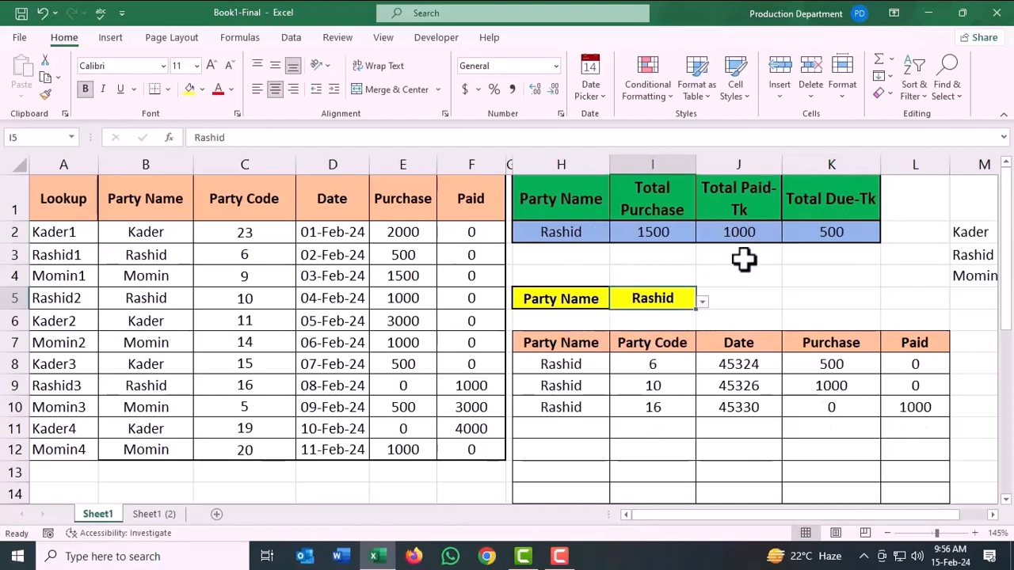
left_click_drag(831, 369, 831, 404)
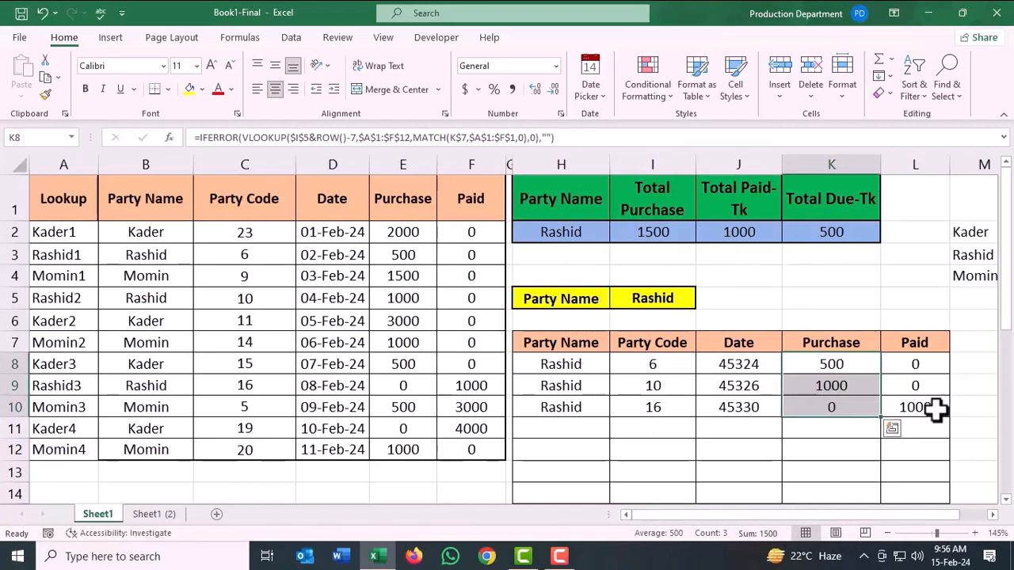
left_click(937, 409)
left_click(752, 230)
left_click(853, 238)
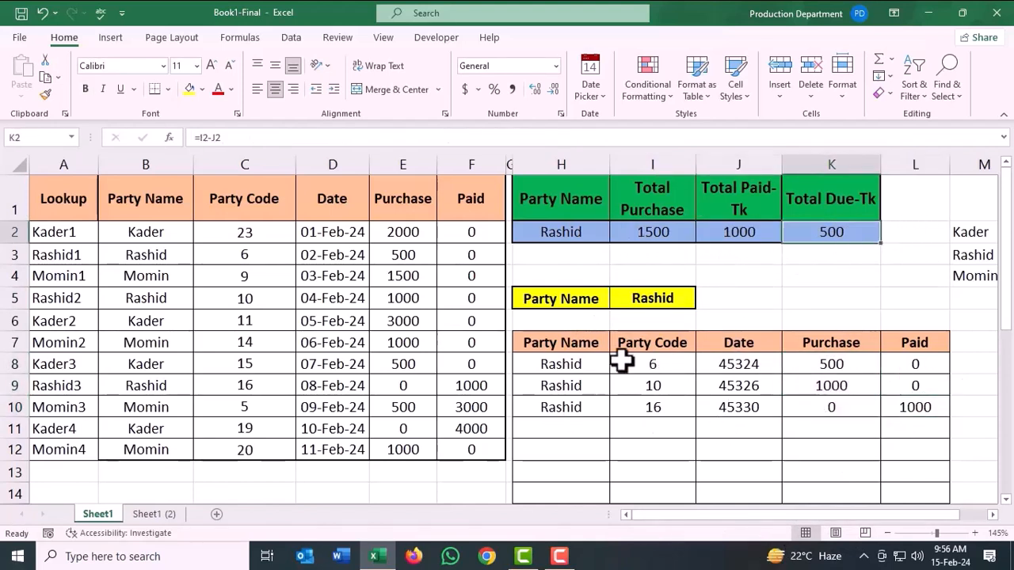
Choose the third party from the Party Name list in I5 and check its summary totals.
left_click(673, 298)
left_click(701, 301)
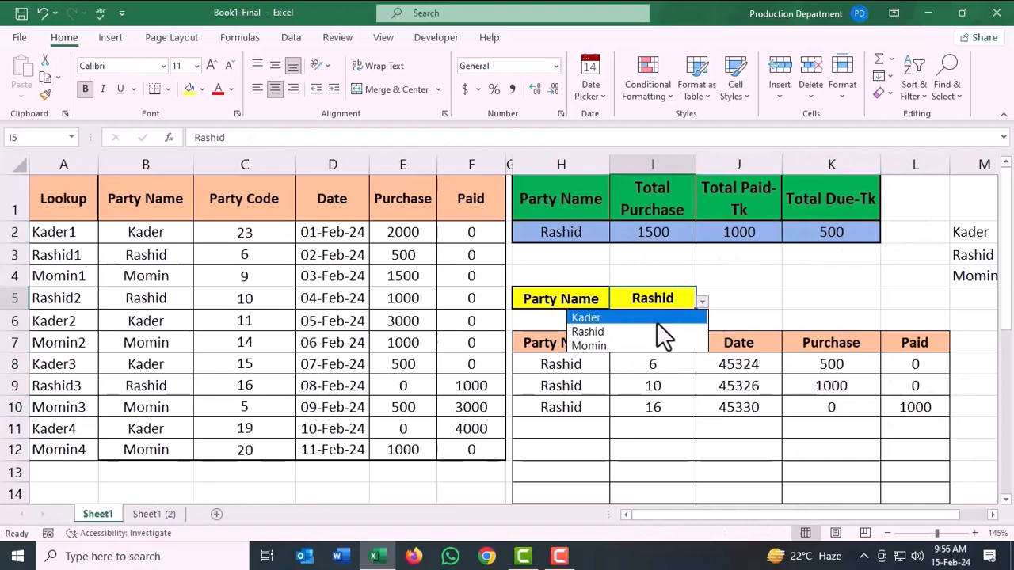
left_click(603, 346)
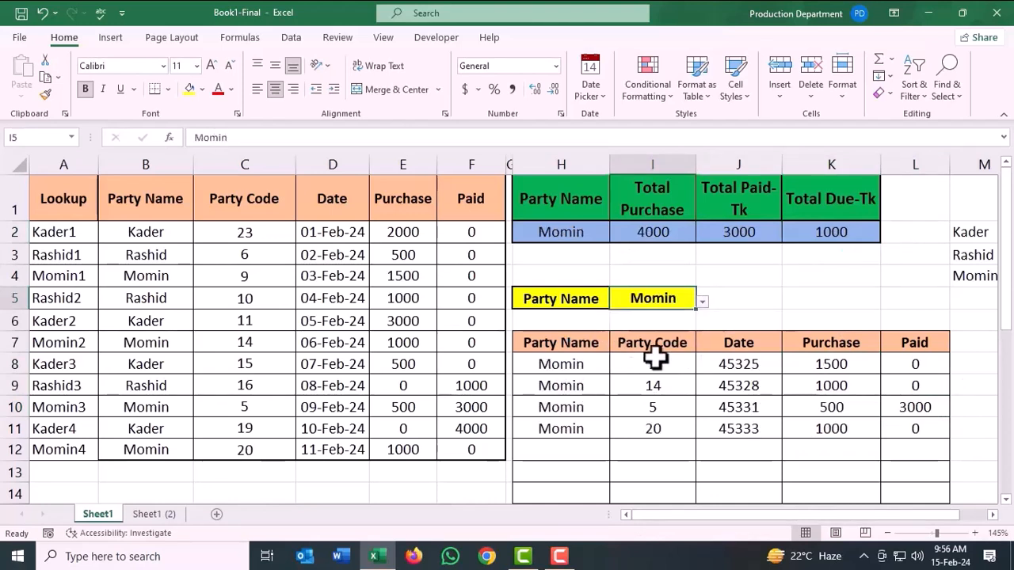
left_click(820, 252)
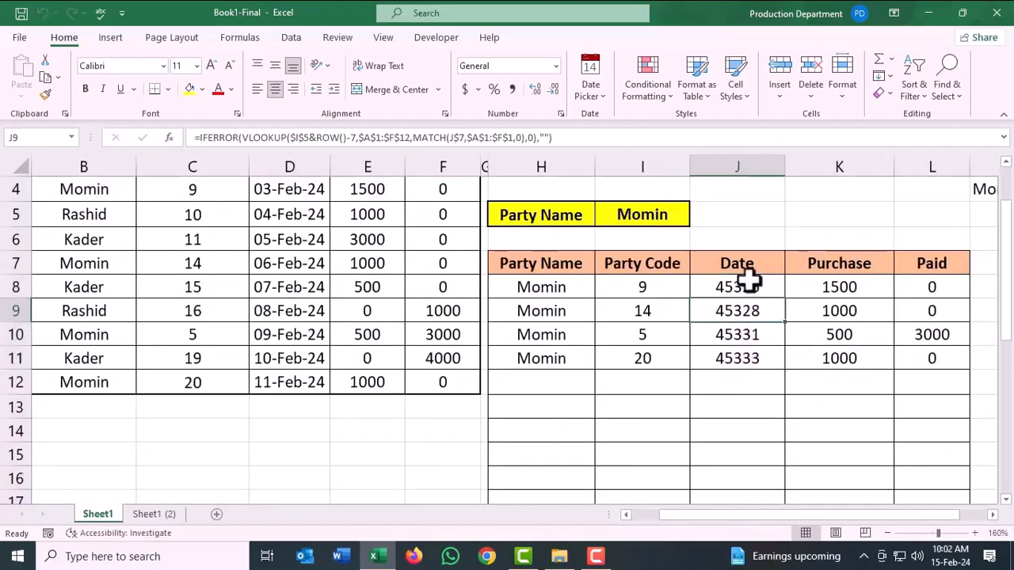
Format the ledger's Date cells J8:J16 as dates of the 14-Mar-12 type.
left_click_drag(750, 298, 747, 480)
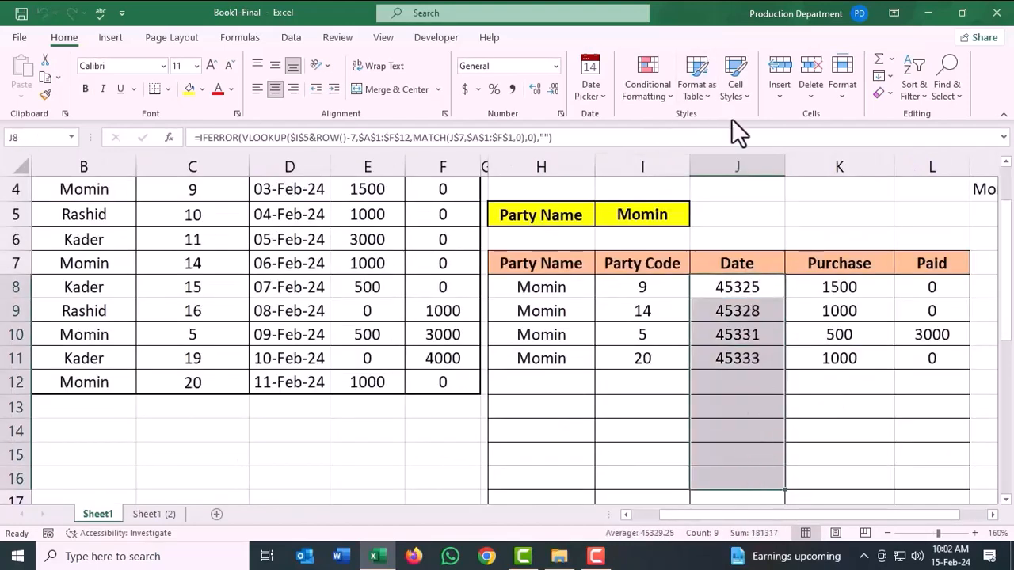
left_click(561, 114)
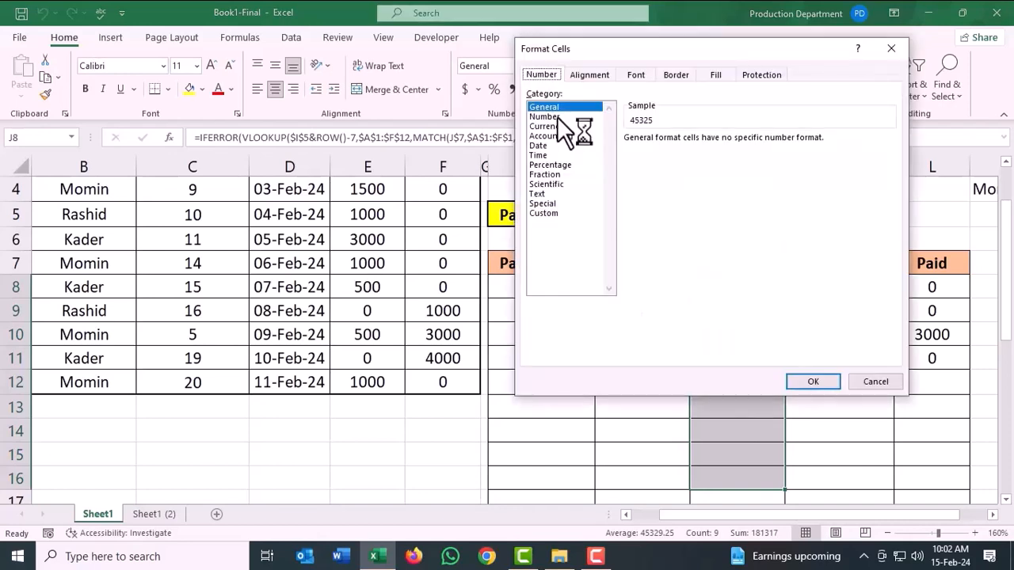
left_click(542, 146)
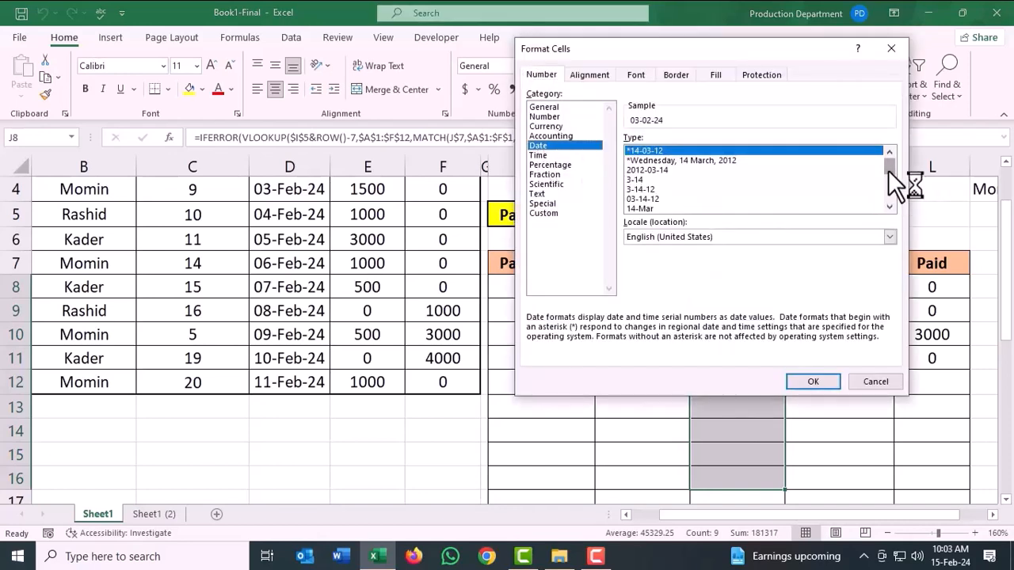
mouse_move(887, 170)
left_mouse_down()
mouse_move(891, 213)
mouse_move(888, 156)
left_mouse_up()
left_click(887, 206)
left_click(888, 207)
left_click(888, 207)
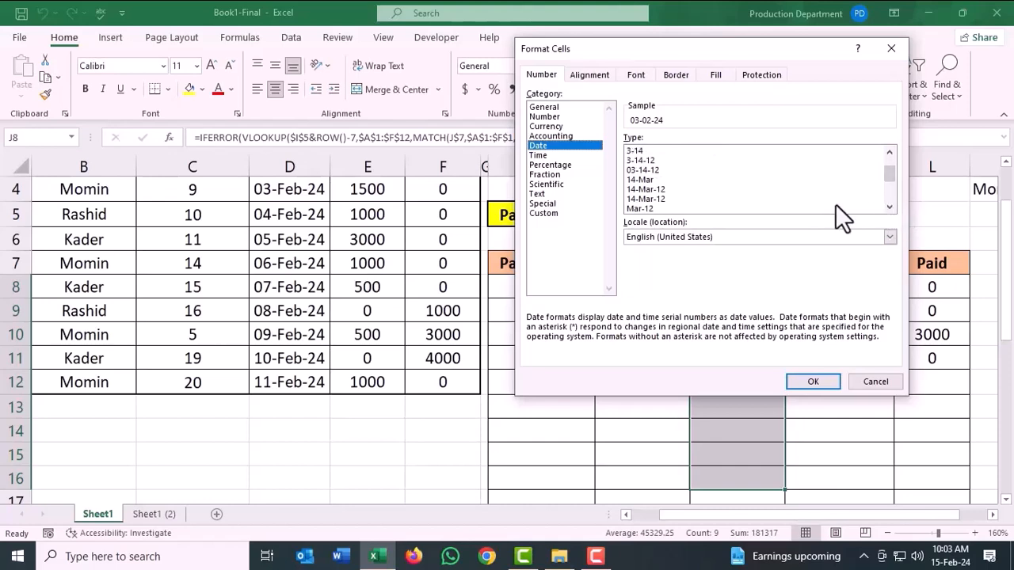
left_click(640, 190)
left_click(809, 383)
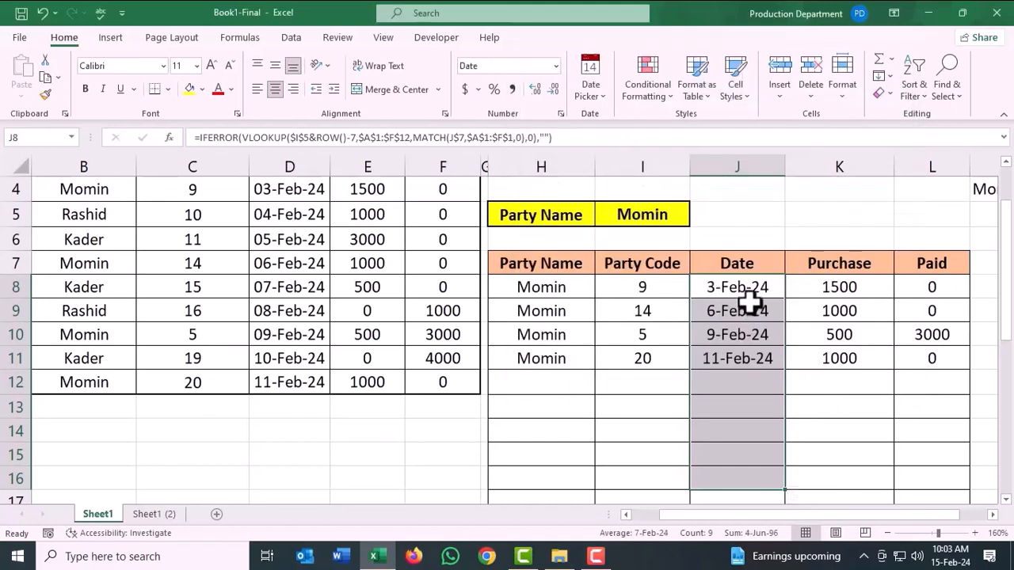
left_click(752, 311)
scroll(763, 381, "down", 2)
scroll(763, 382, "up", 3)
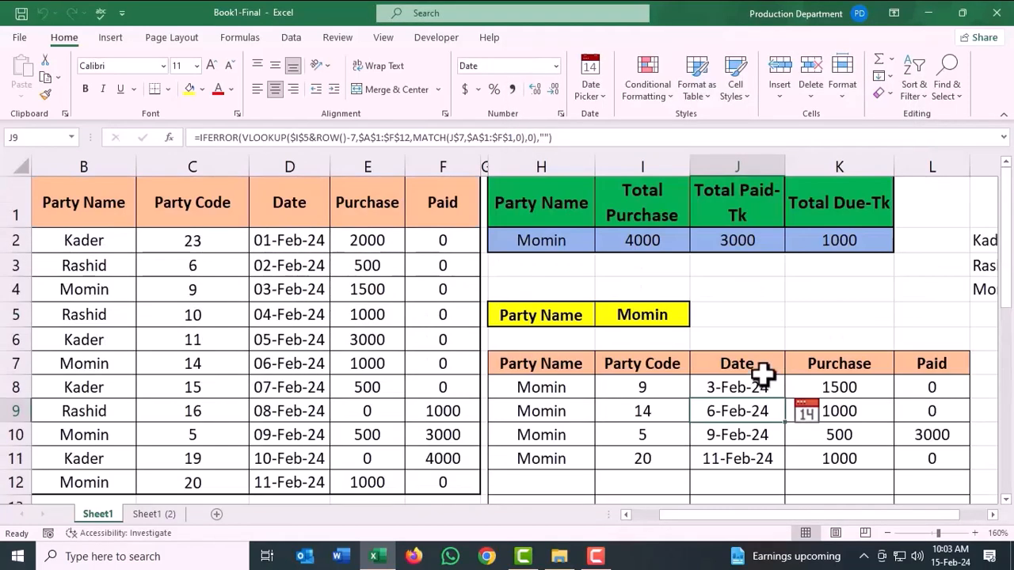